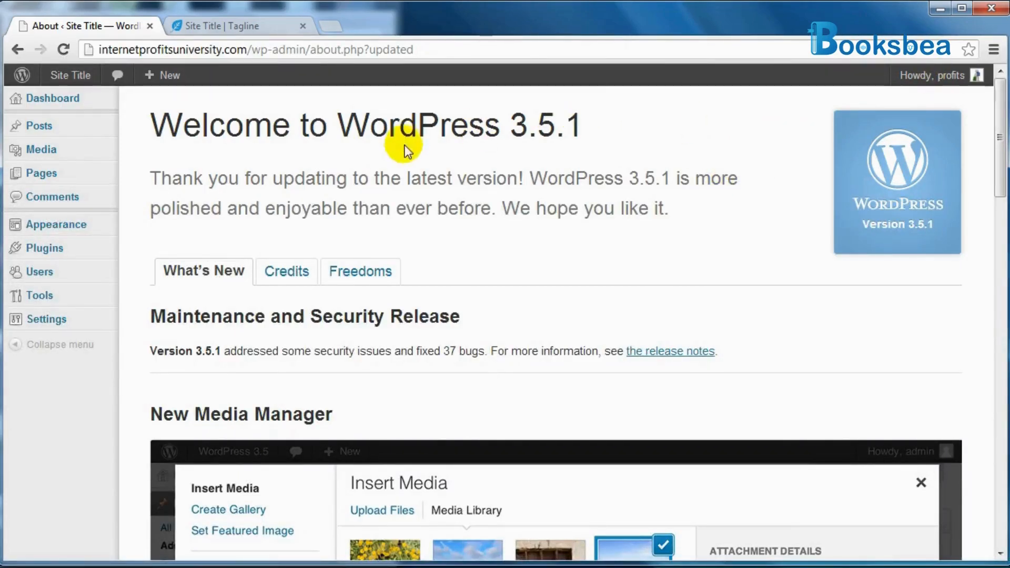
Search the plugin directory for "Contextual Related Posts" from the page for adding new plugins.
mouse_move(51, 252)
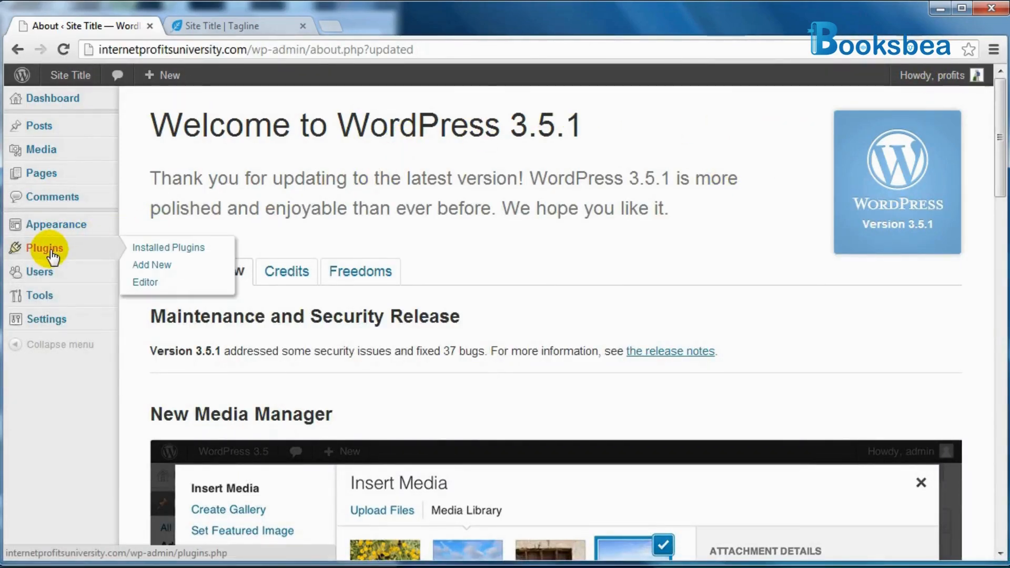
left_click(150, 265)
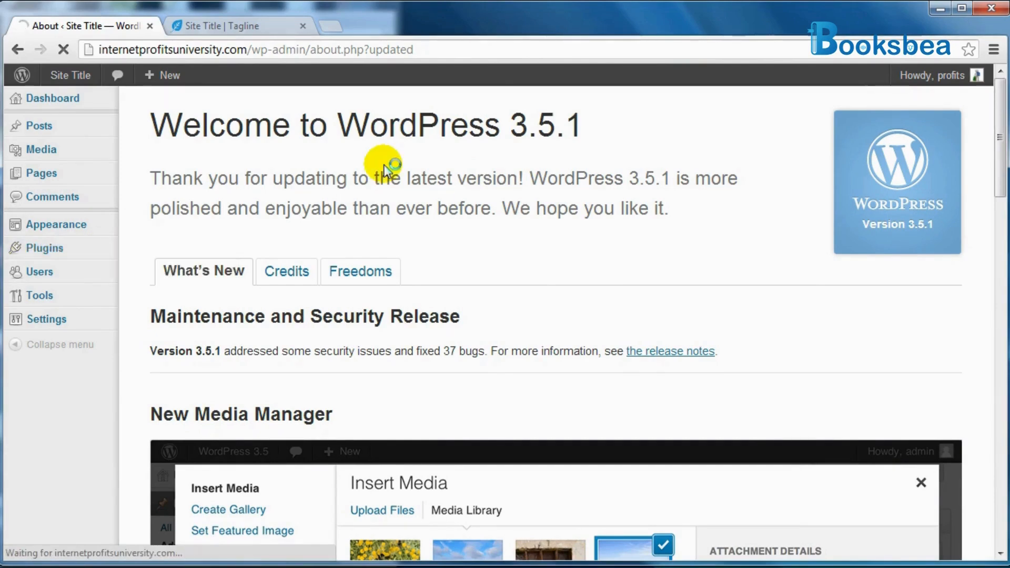
type("Contextual Related Posts")
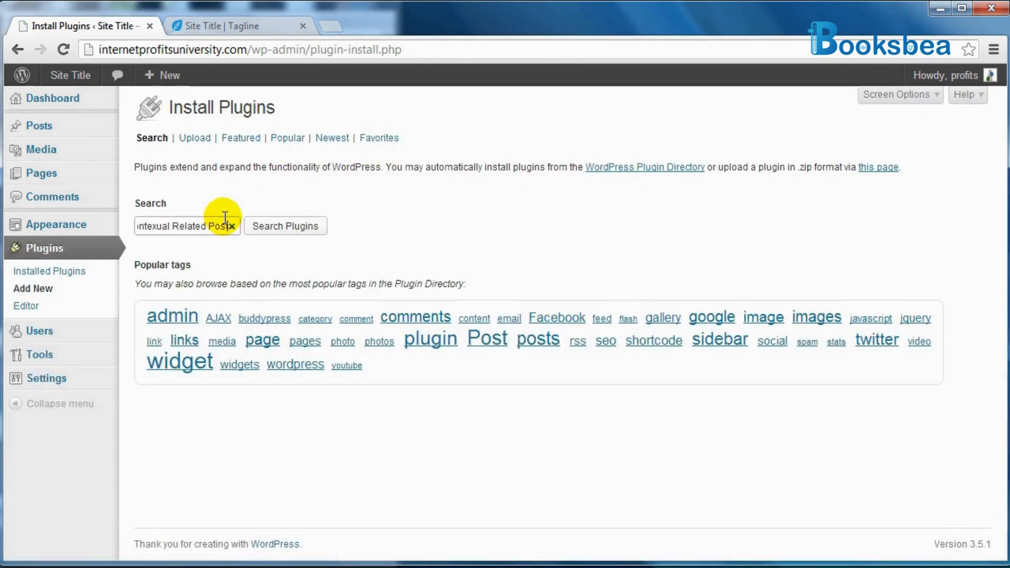
key("Home")
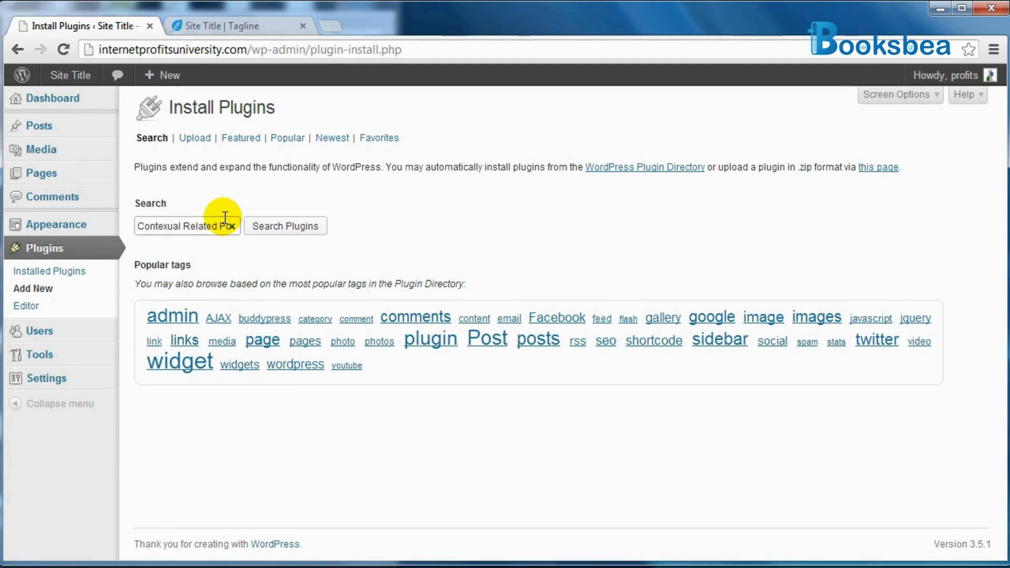
key("ctrl+Right")
key("End")
left_click(281, 224)
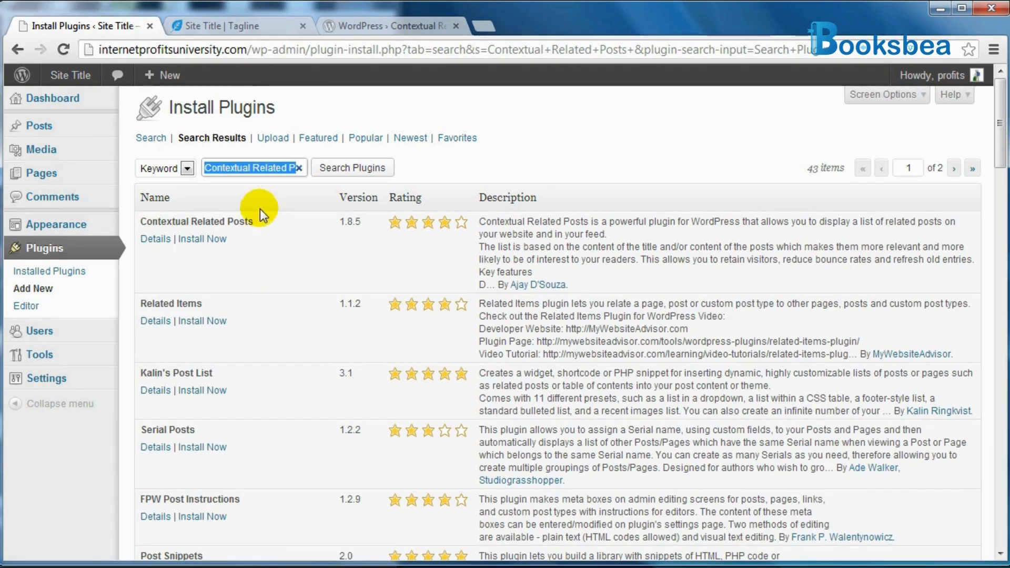
Install the Contextual Related Posts plugin over FTP with the prefilled connection credentials and activate it.
left_click_drag(252, 219, 141, 218)
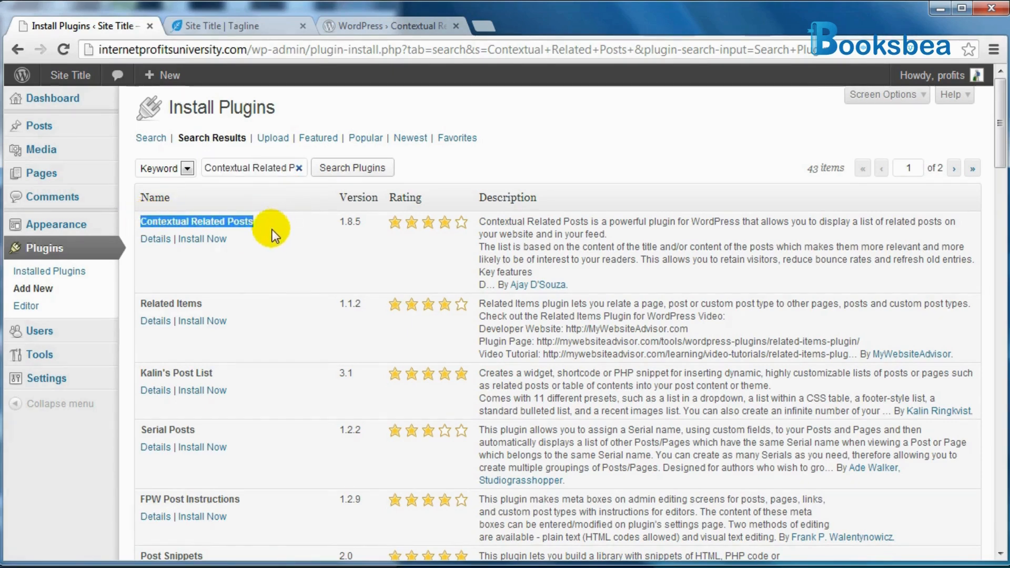
left_click(211, 238)
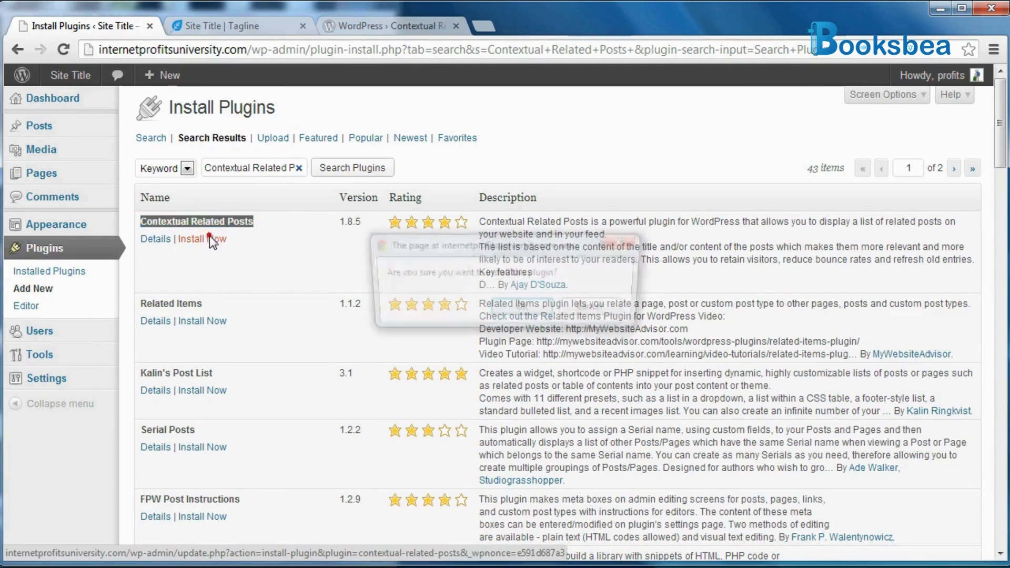
left_click(498, 310)
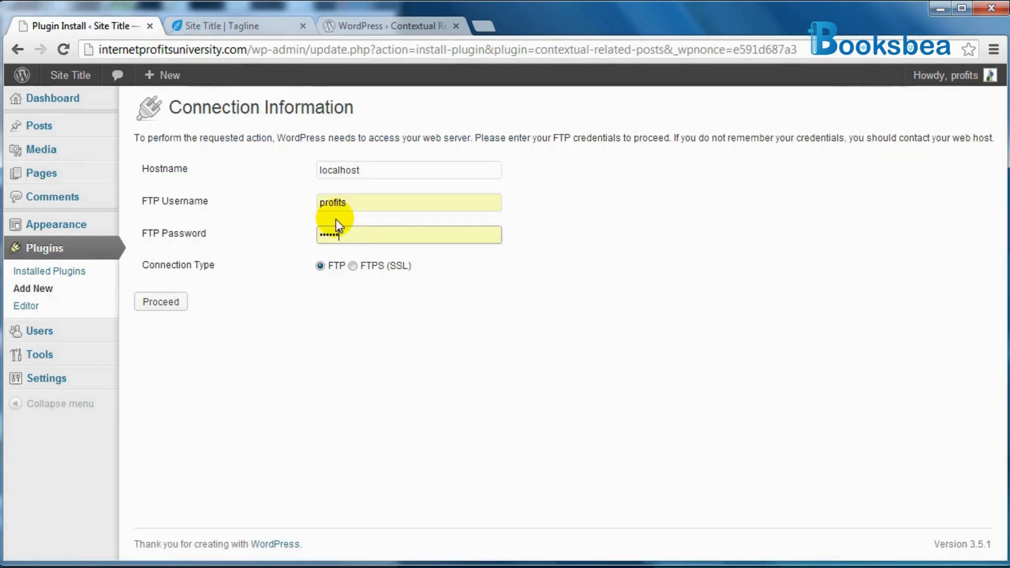
left_click(165, 305)
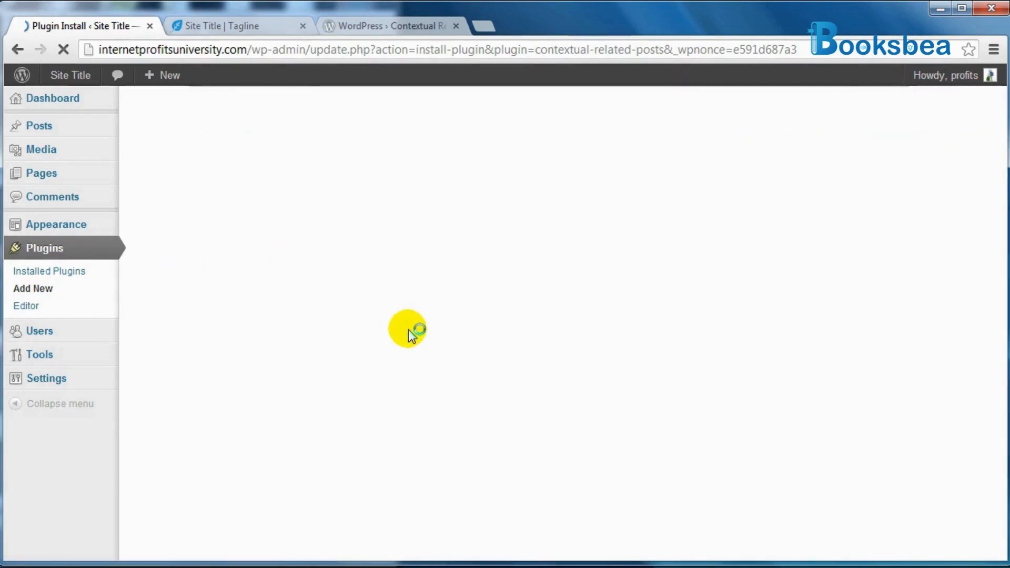
left_click(147, 222)
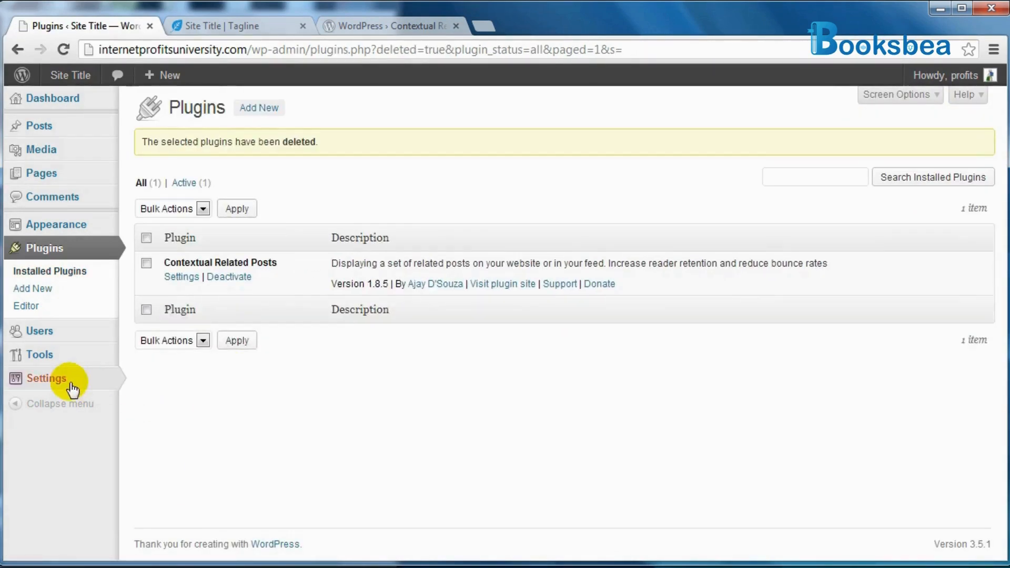
Open the Related Posts settings and set the number of related posts to display to 6.
mouse_move(63, 385)
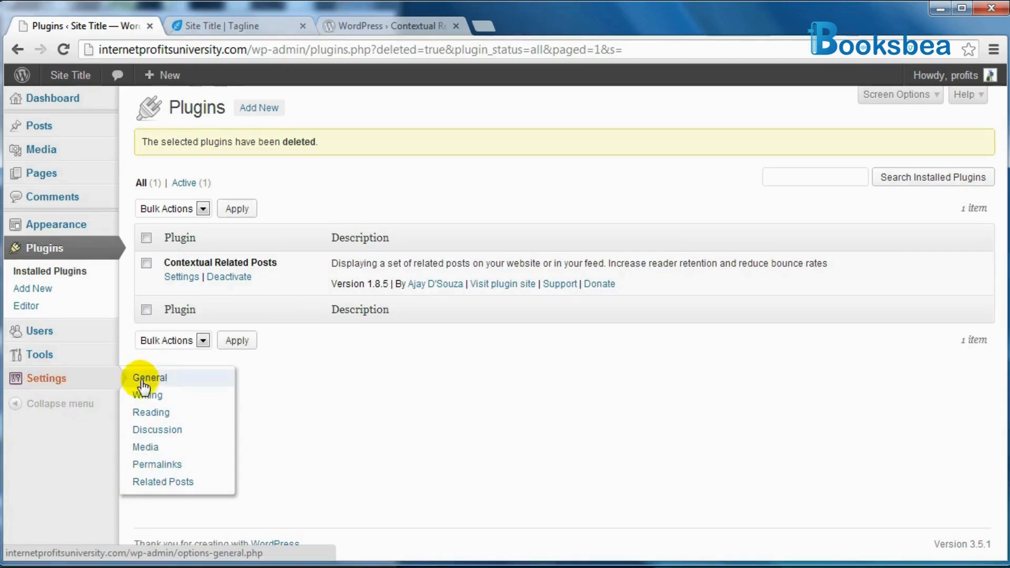
left_click(175, 479)
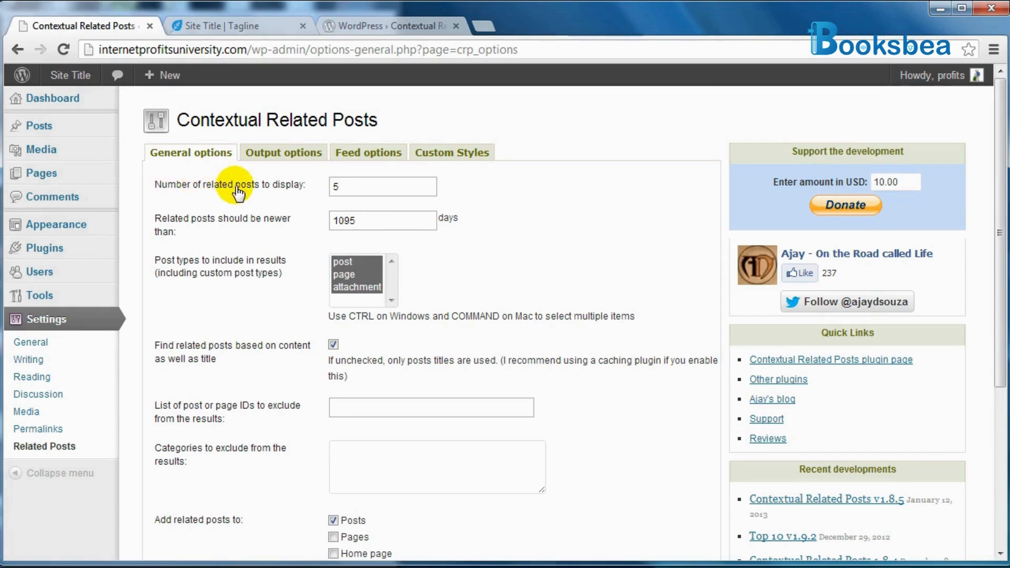
double_click(337, 186)
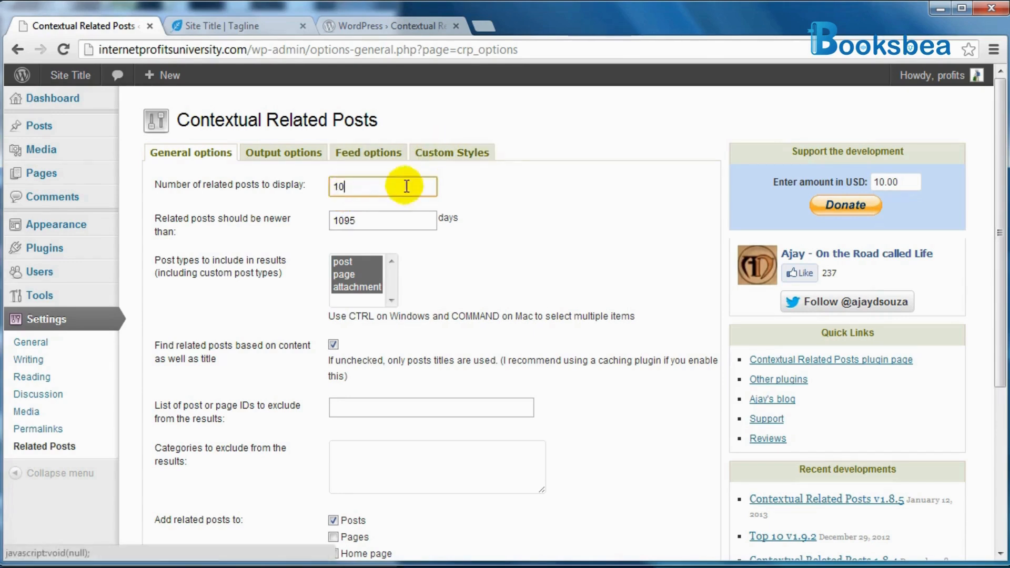
double_click(389, 188)
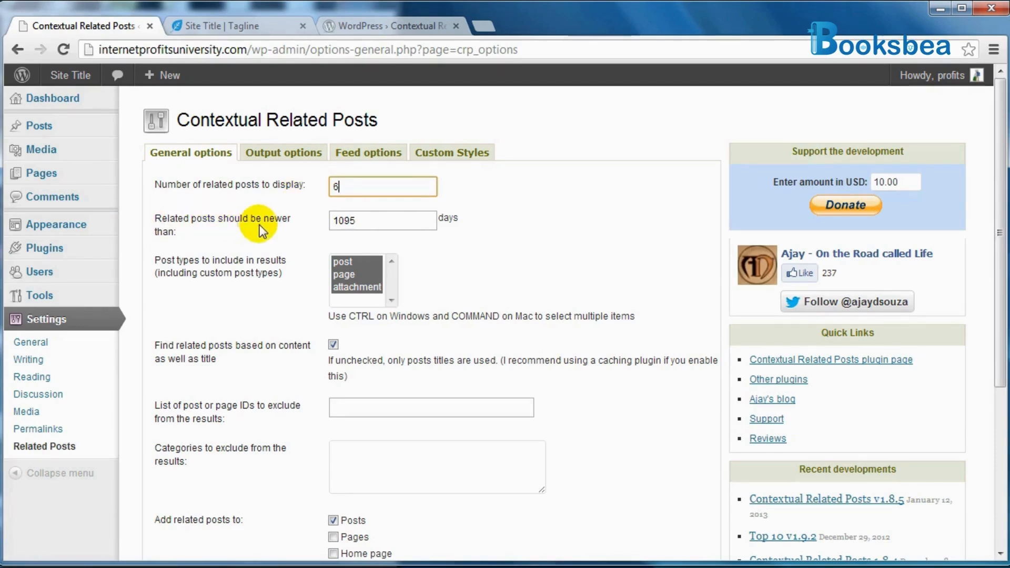
Try an age limit of 365 days for related posts and undo the change.
left_click(381, 216)
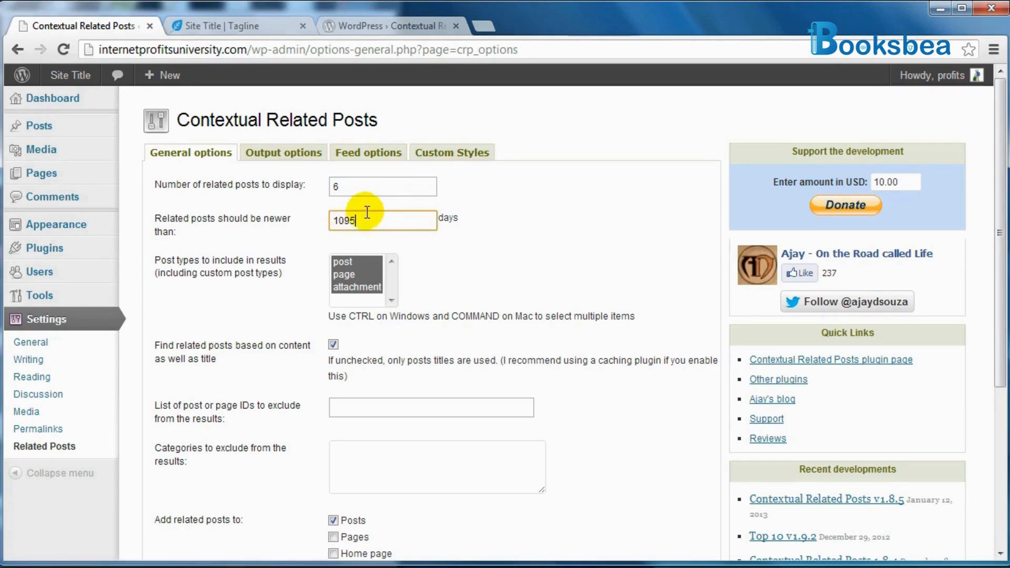
double_click(357, 216)
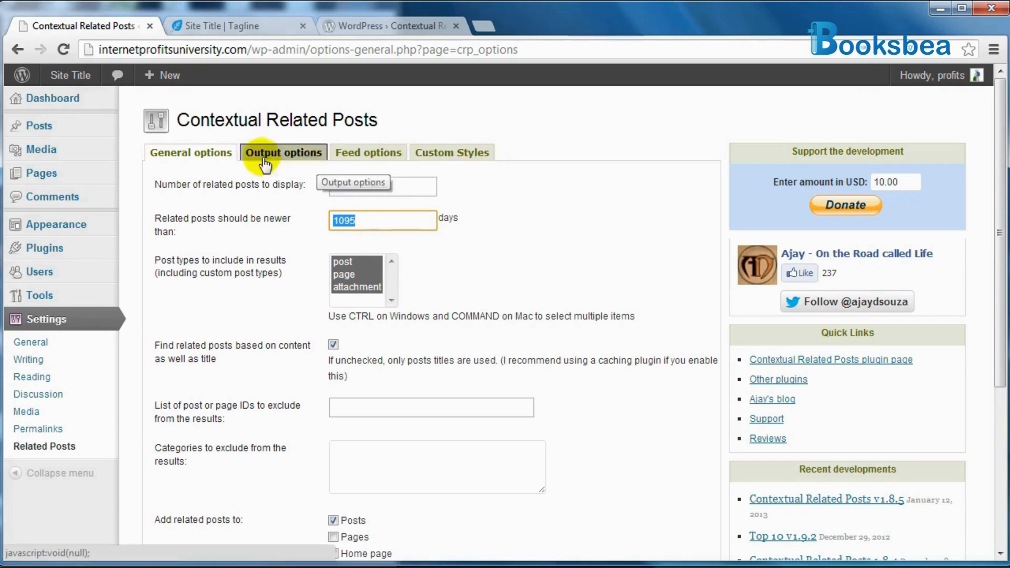
double_click(393, 222)
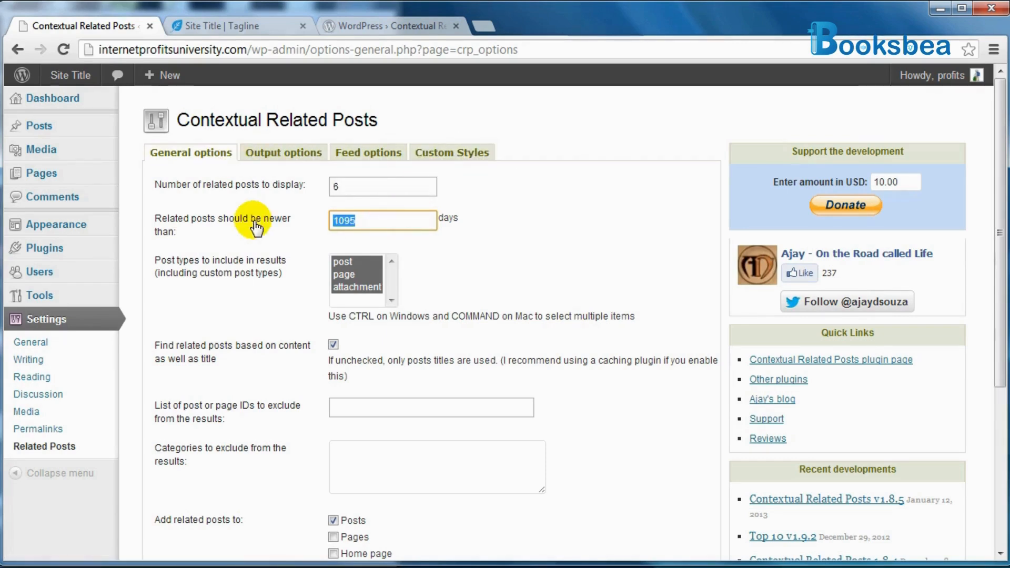
type("365")
double_click(396, 223)
key("ctrl+z")
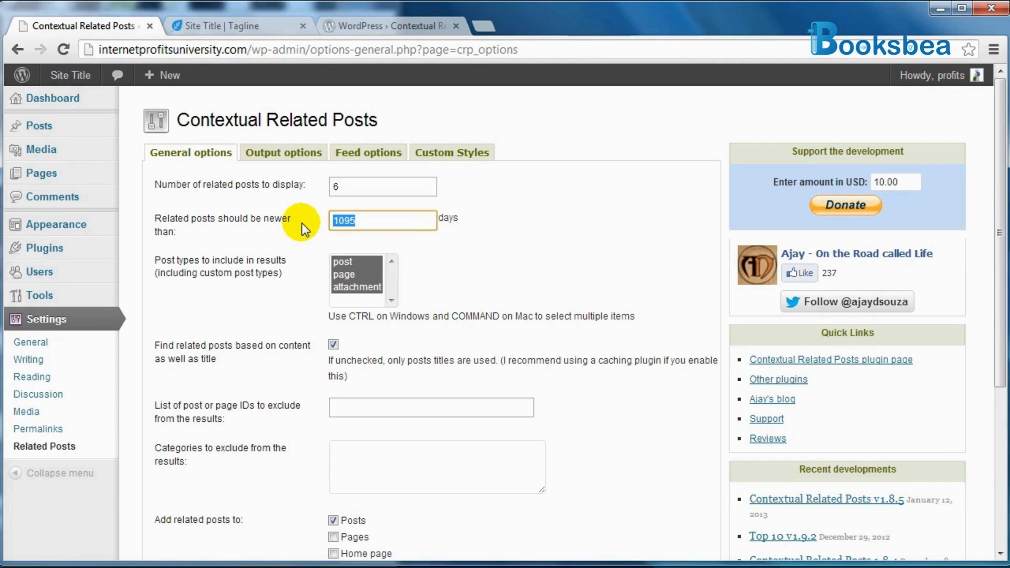
left_click(485, 226)
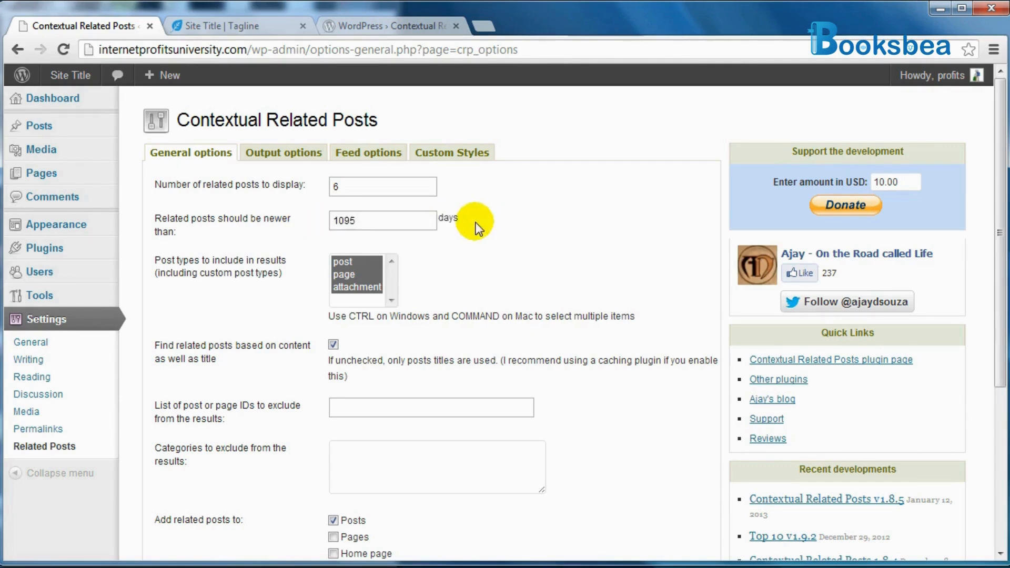
left_click_drag(364, 219, 307, 220)
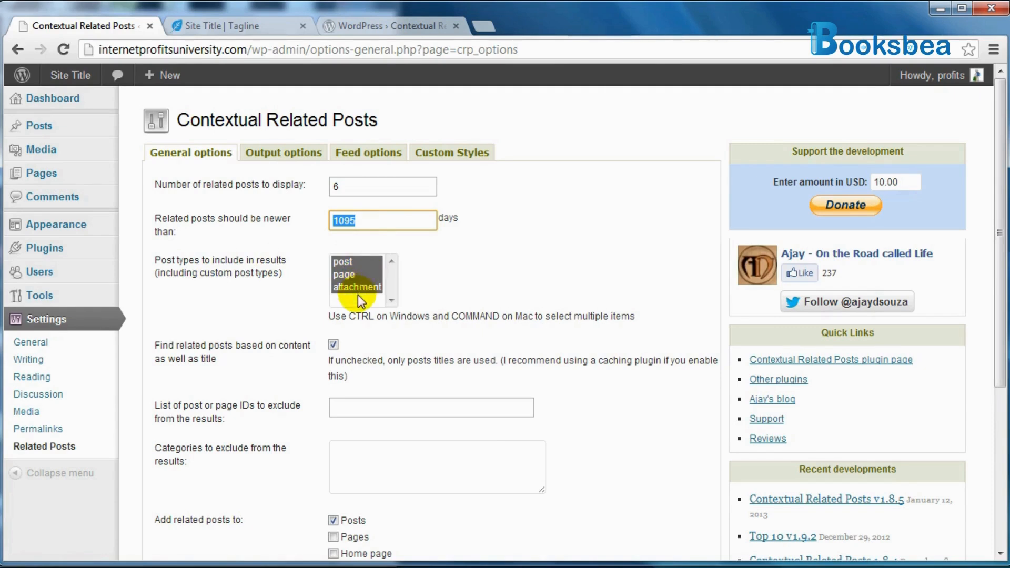
Include only the post and page types in the results, and disable finding related posts based on content.
left_click(357, 264)
left_click_drag(358, 261, 360, 280)
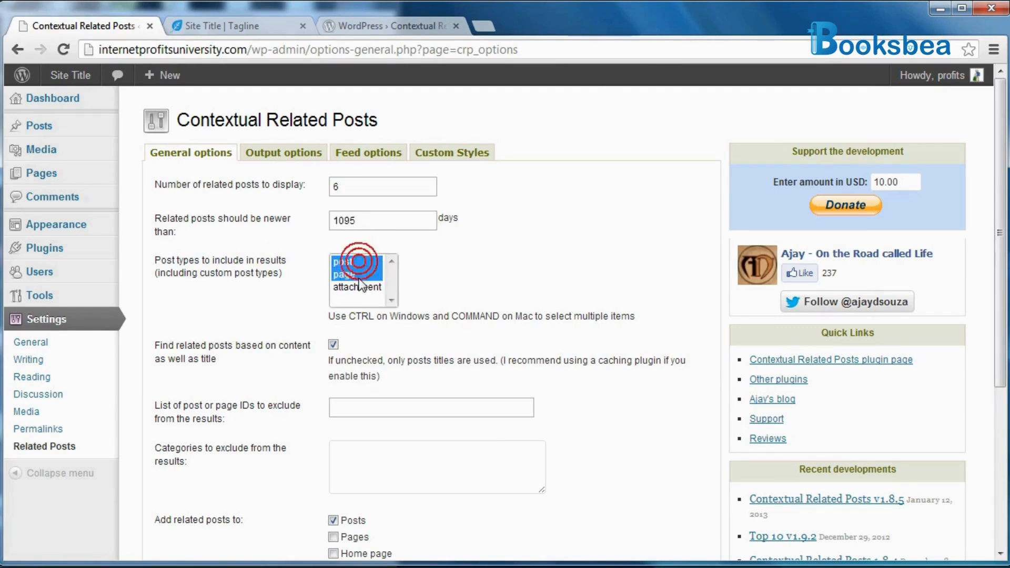
left_click(459, 295)
scroll(457, 296, "down", 2)
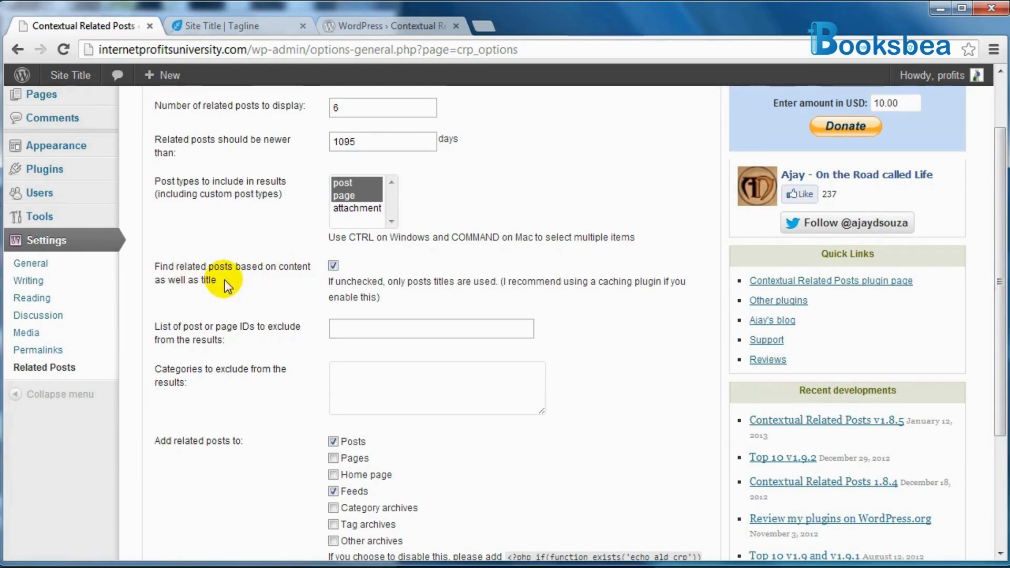
left_click(334, 265)
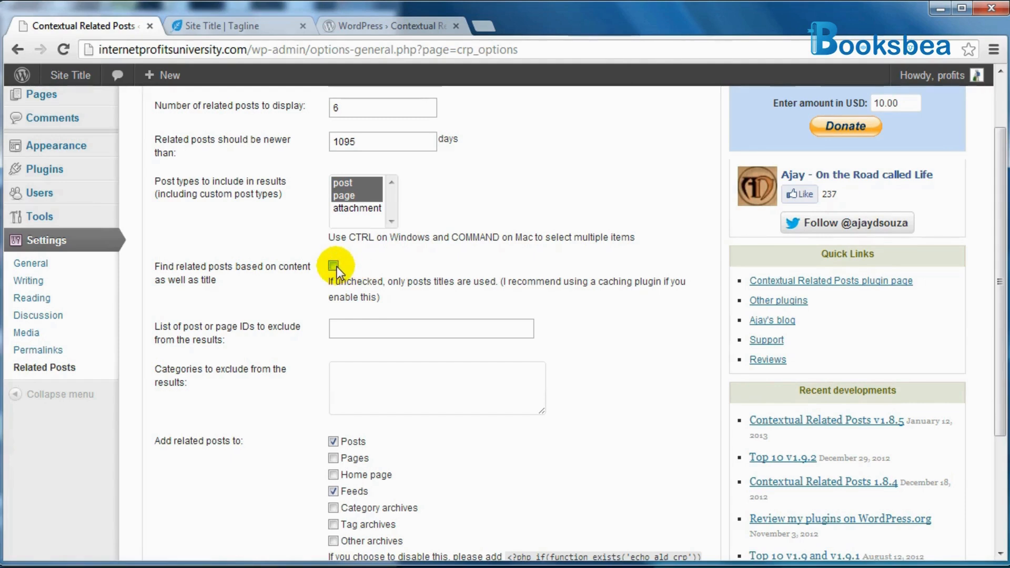
Look up the ID of Post 3 in its edit page address, using a separate tab, and return to the plugin settings.
left_click(340, 326)
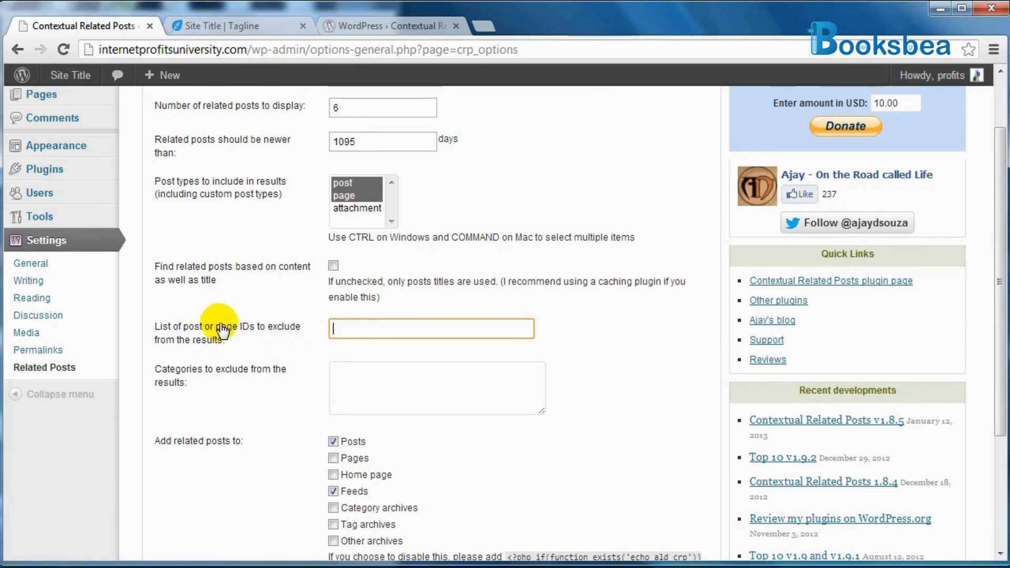
scroll(231, 327, "up", 3)
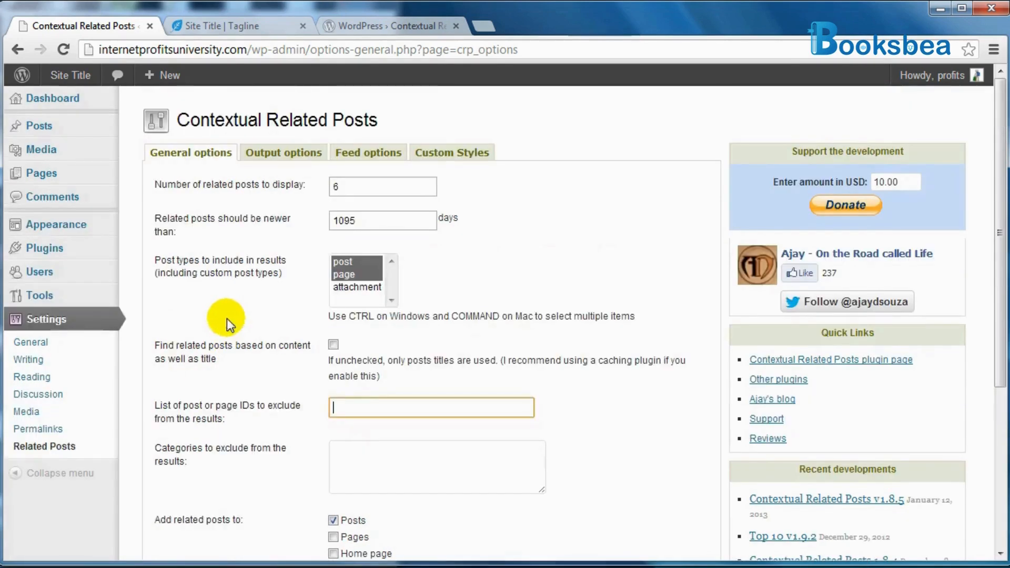
mouse_move(39, 128)
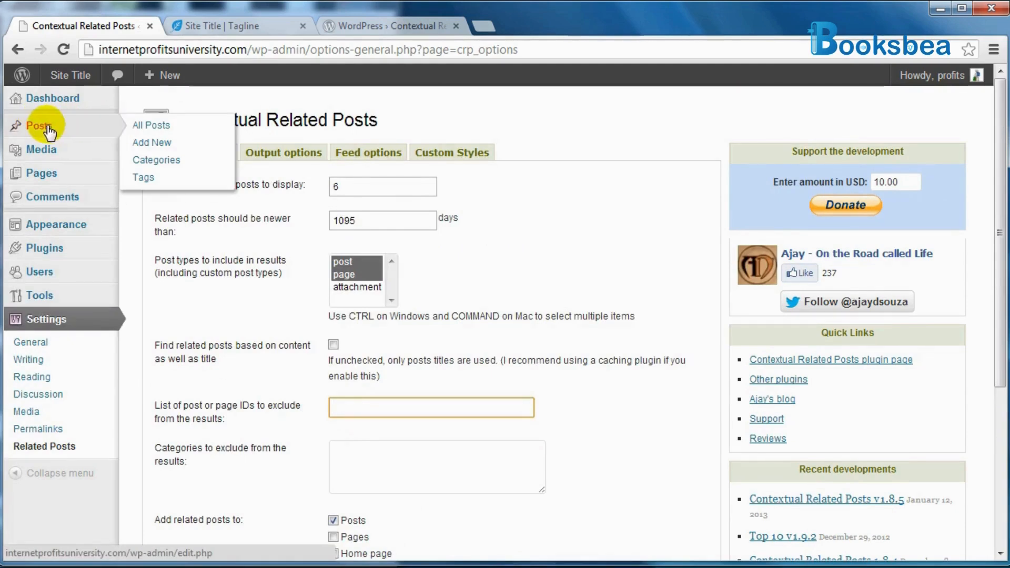
middle_click(152, 129)
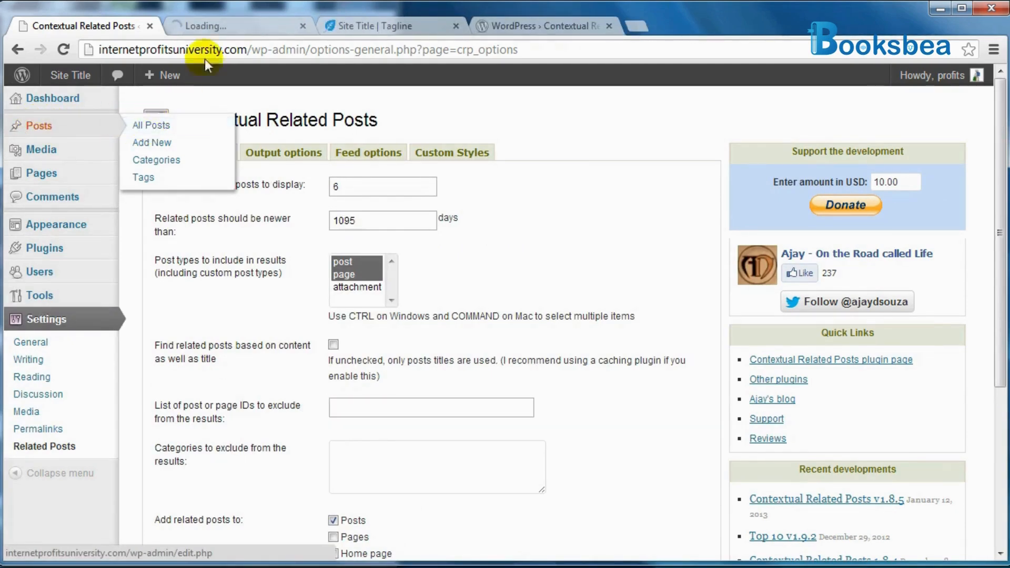
left_click(232, 20)
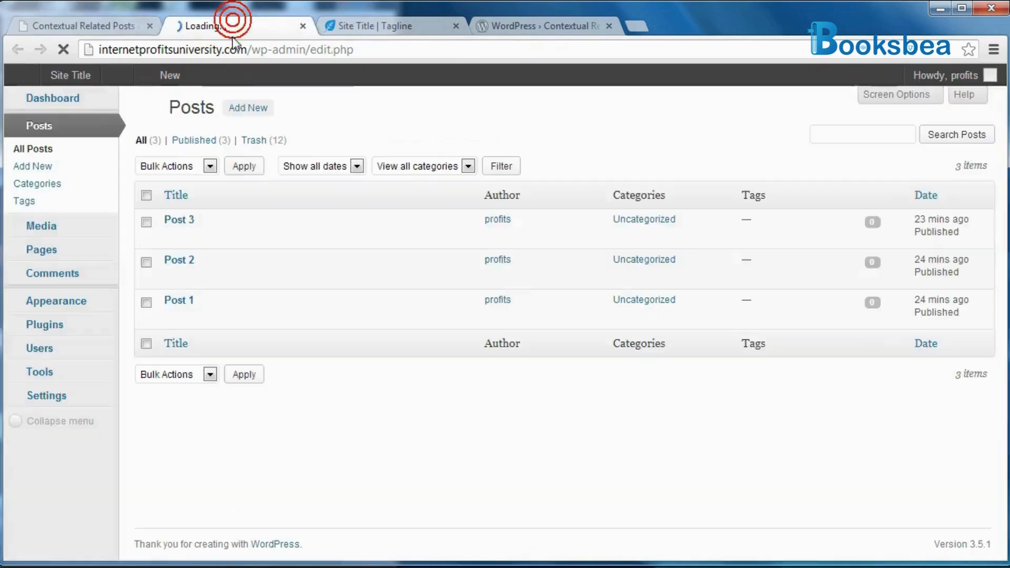
left_click(177, 219)
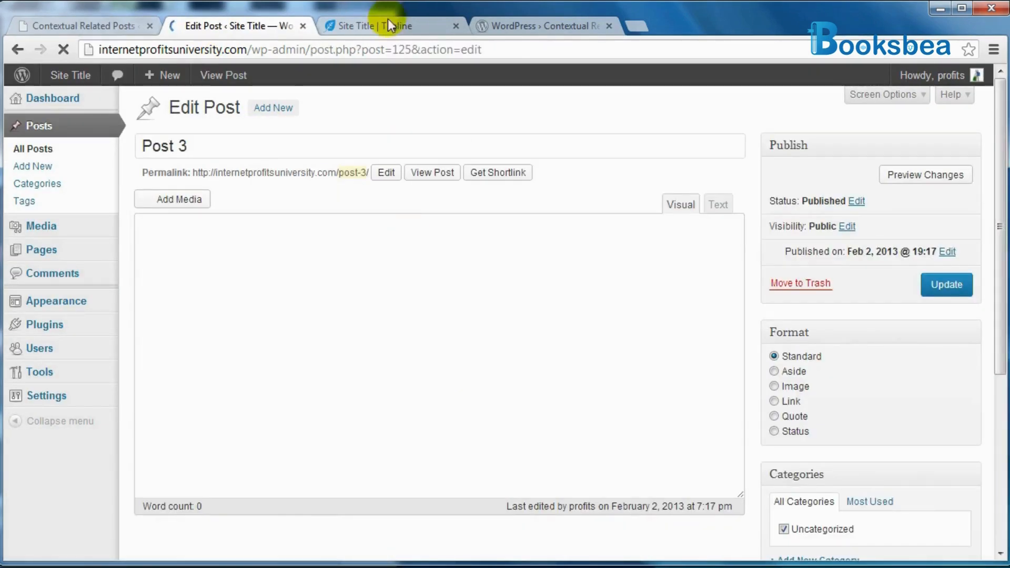
left_click(363, 50)
left_click_drag(362, 50, 411, 53)
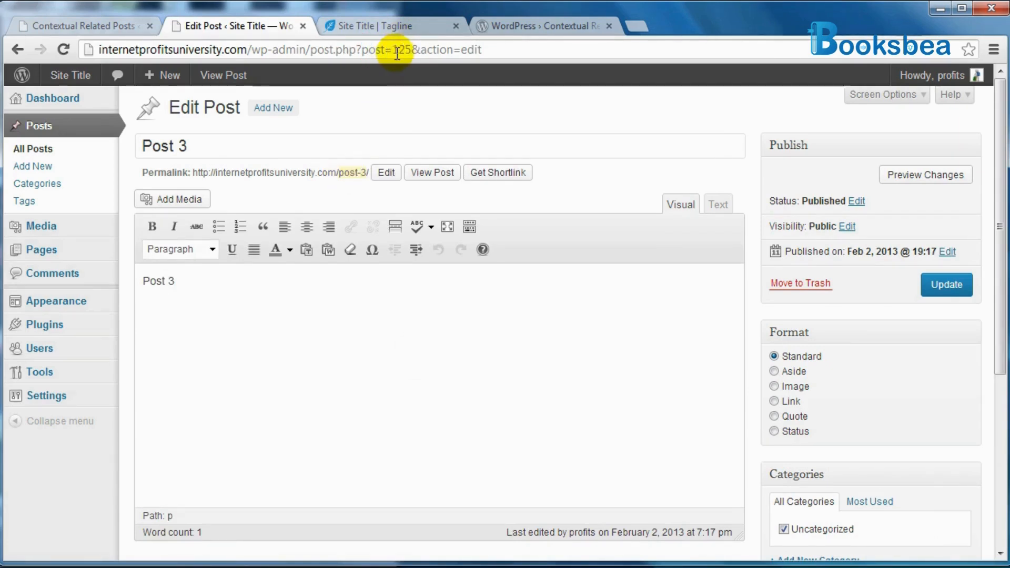
left_click(62, 30)
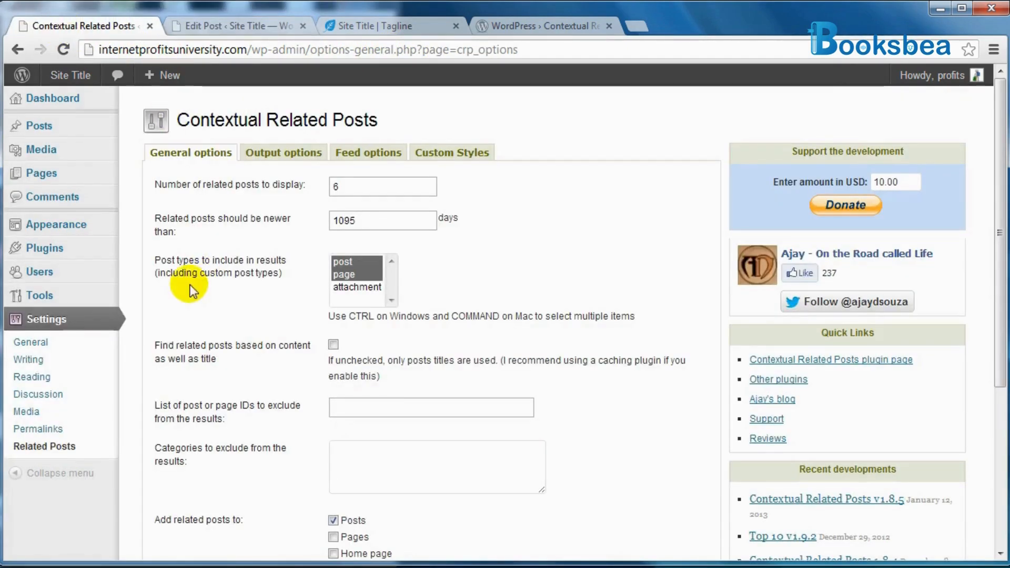
Review the category exclusion option and enable adding related posts to Pages.
scroll(190, 286, "down", 3)
left_click(351, 298)
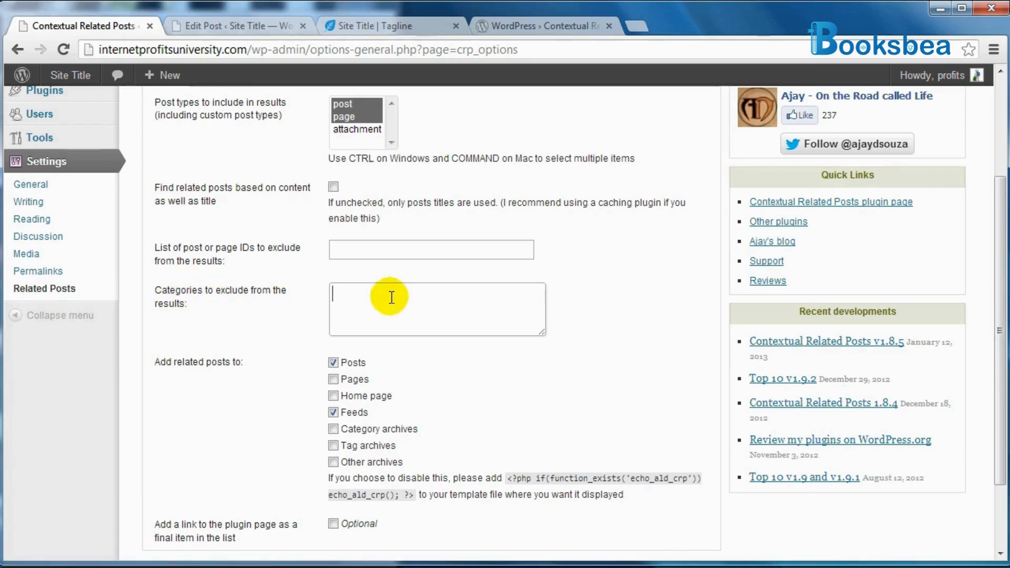
scroll(489, 298, "down", 2)
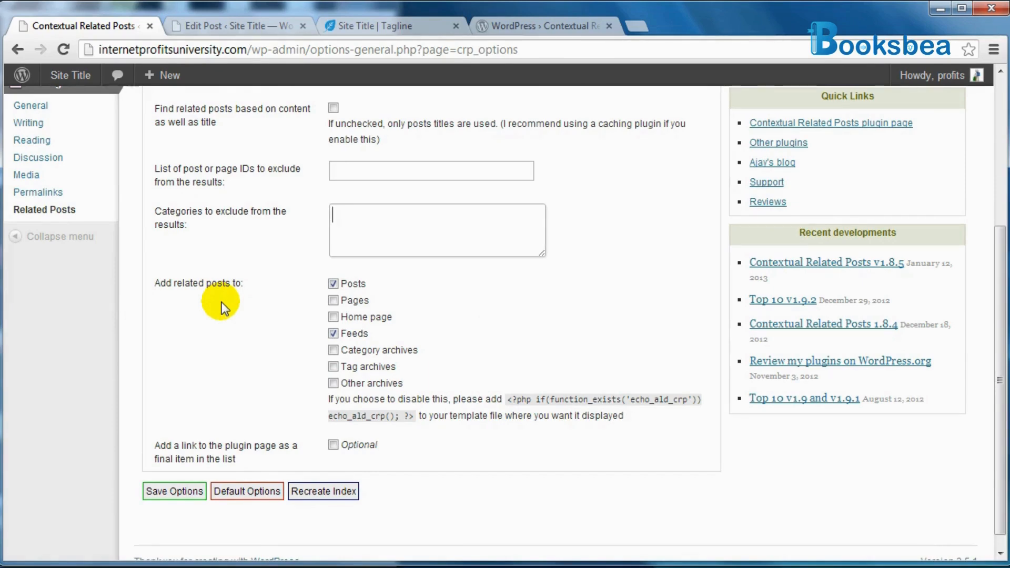
scroll(248, 314, "up", 6)
scroll(248, 315, "down", 6)
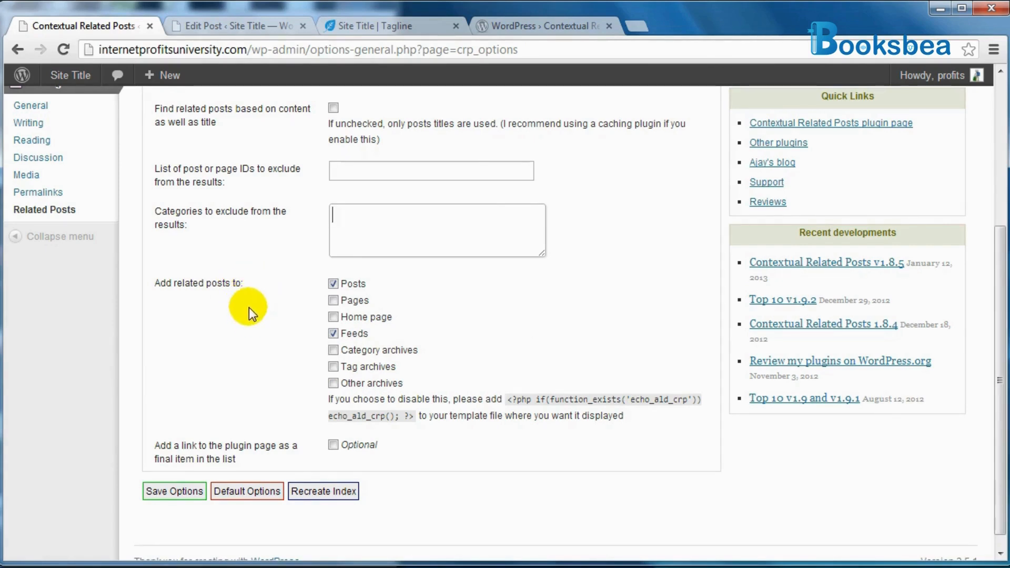
left_click(334, 299)
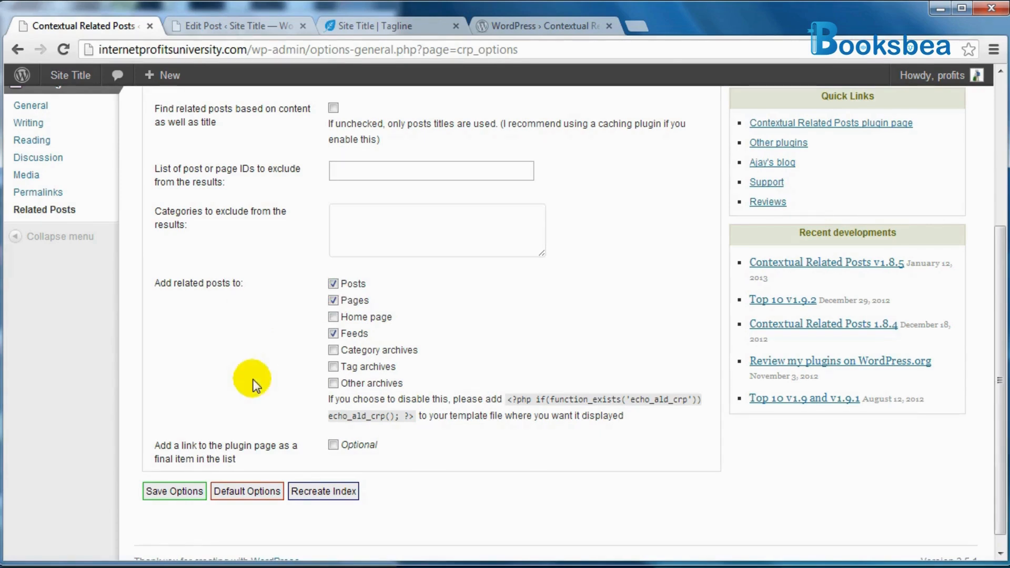
Save the general options, and review the related posts title and the no-posts message in the output options.
left_click(192, 488)
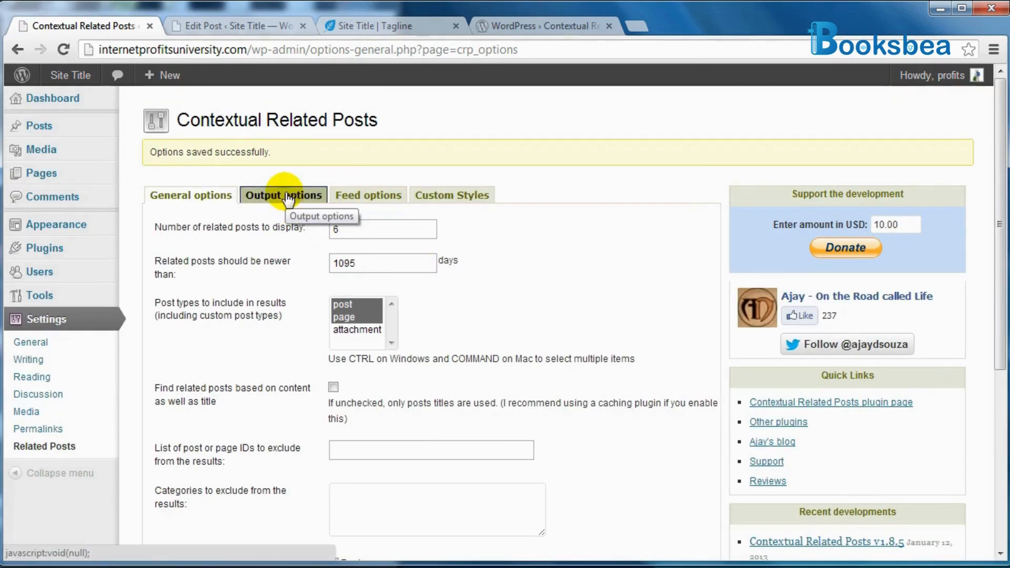
left_click(293, 198)
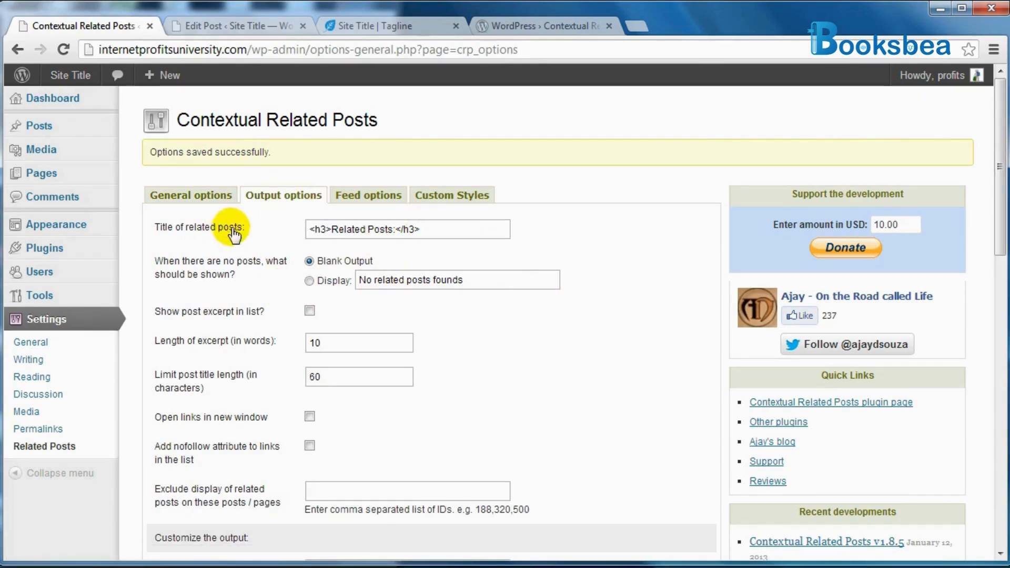
left_click(394, 229)
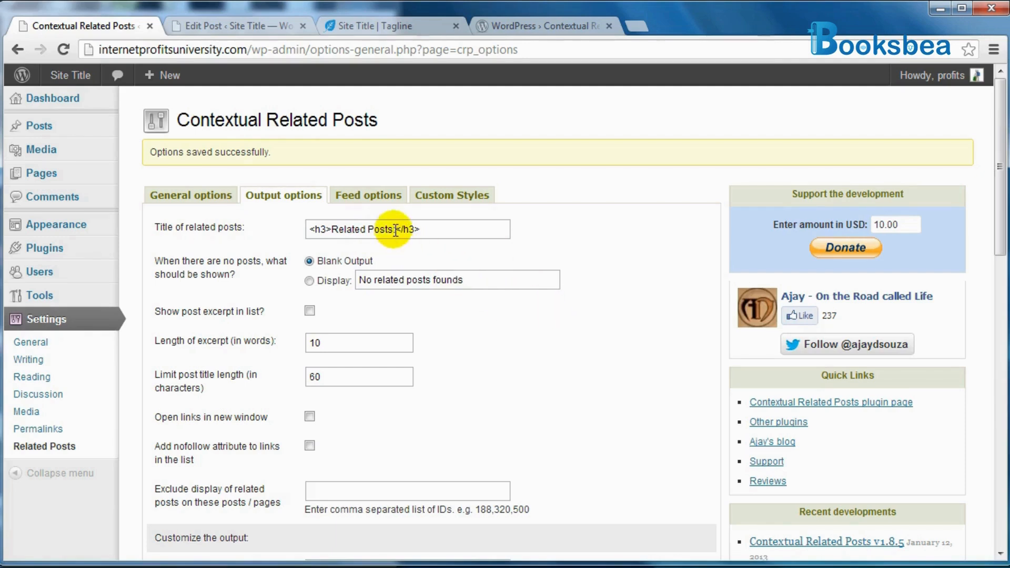
left_click(367, 229)
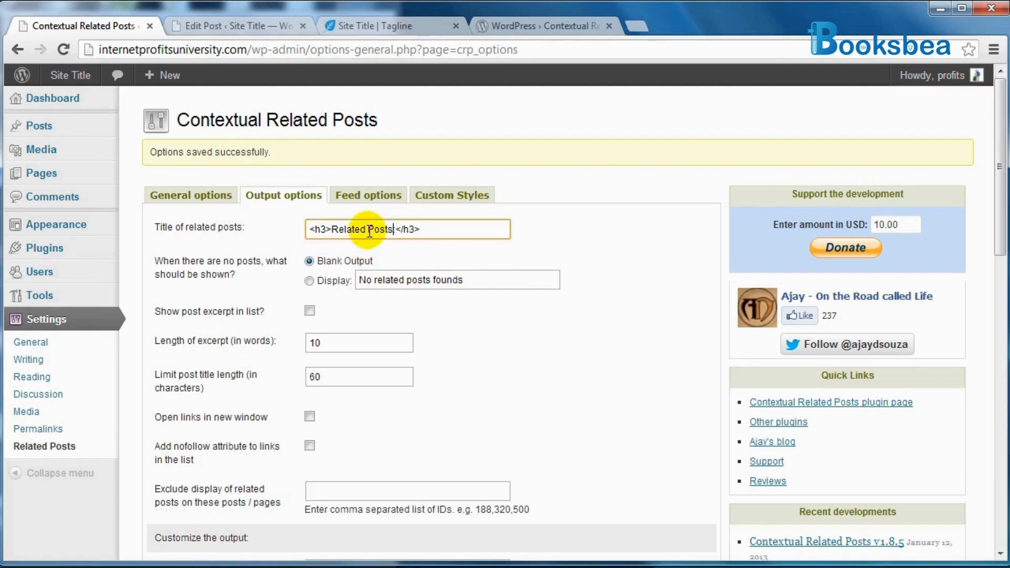
left_click(699, 253)
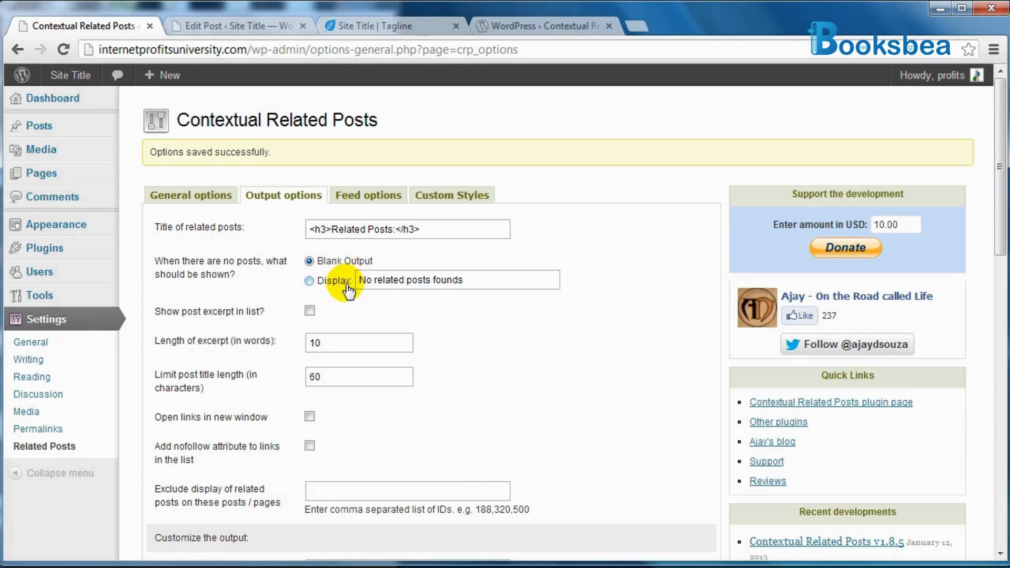
left_click(475, 279)
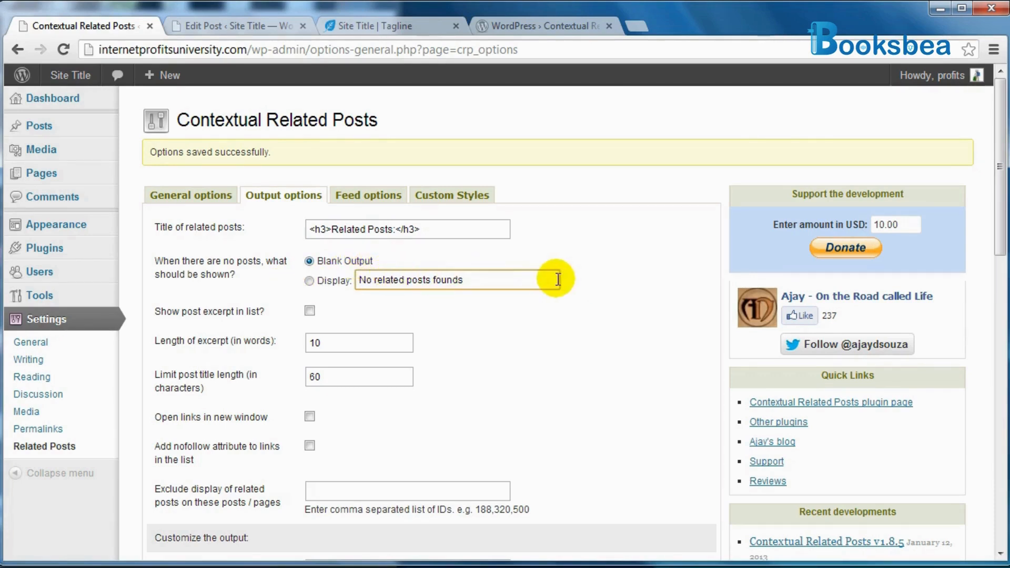
double_click(520, 276)
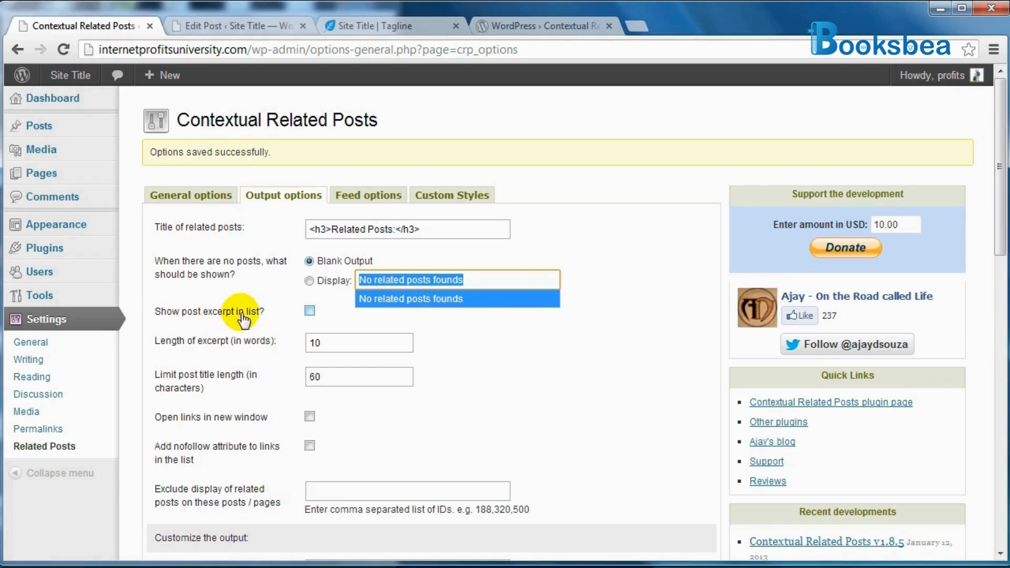
Try showing post excerpts in the list, disable the option again, and check the excerpt length setting.
left_click(309, 311)
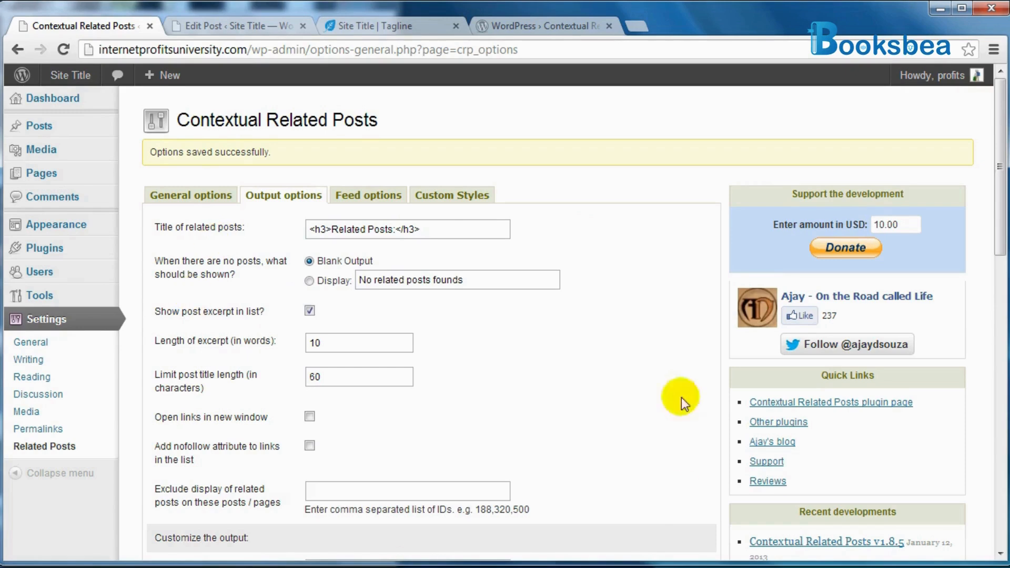
left_click(310, 312)
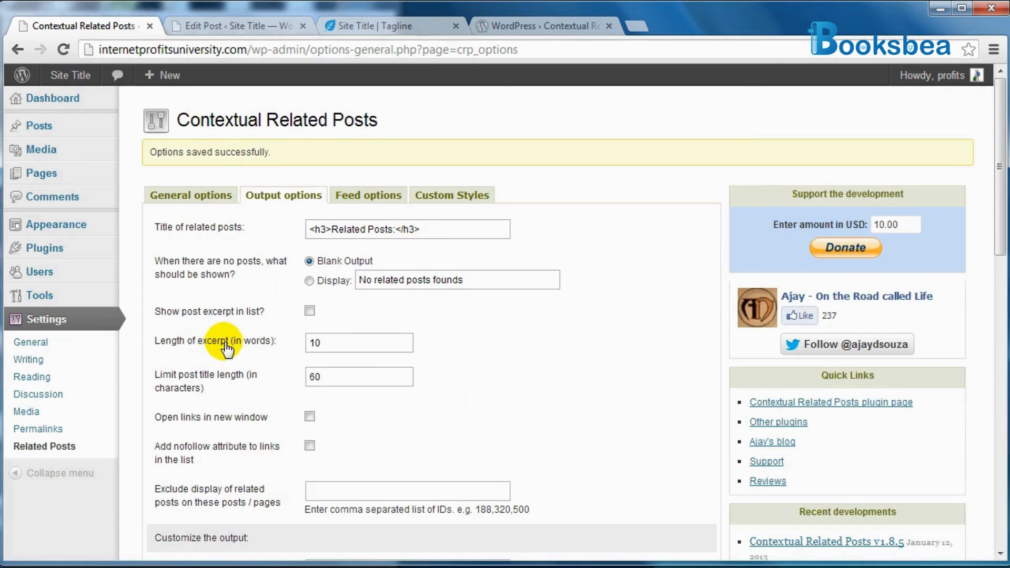
left_click(393, 343)
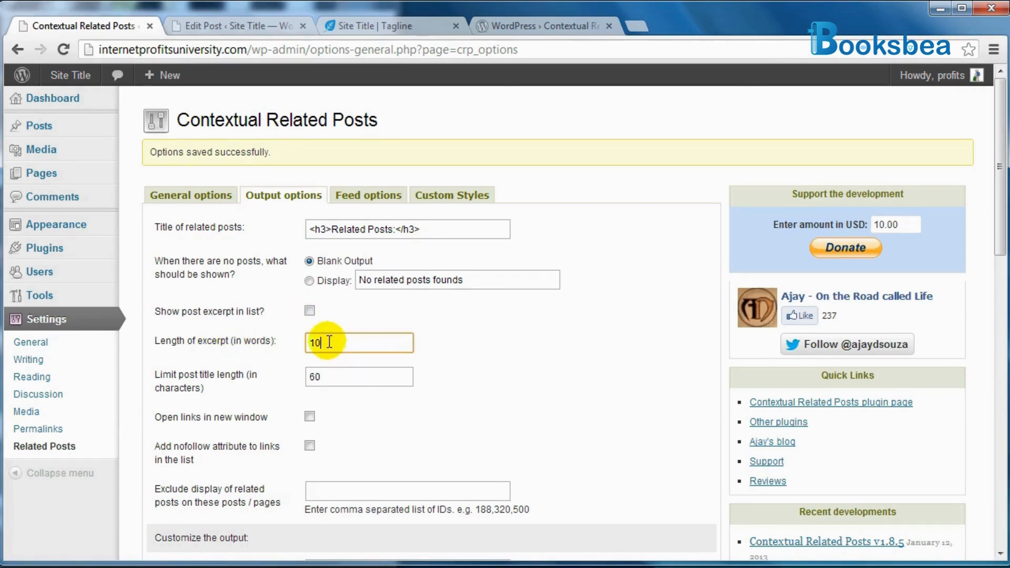
Set the post title length limit to 100 characters.
left_click(364, 378)
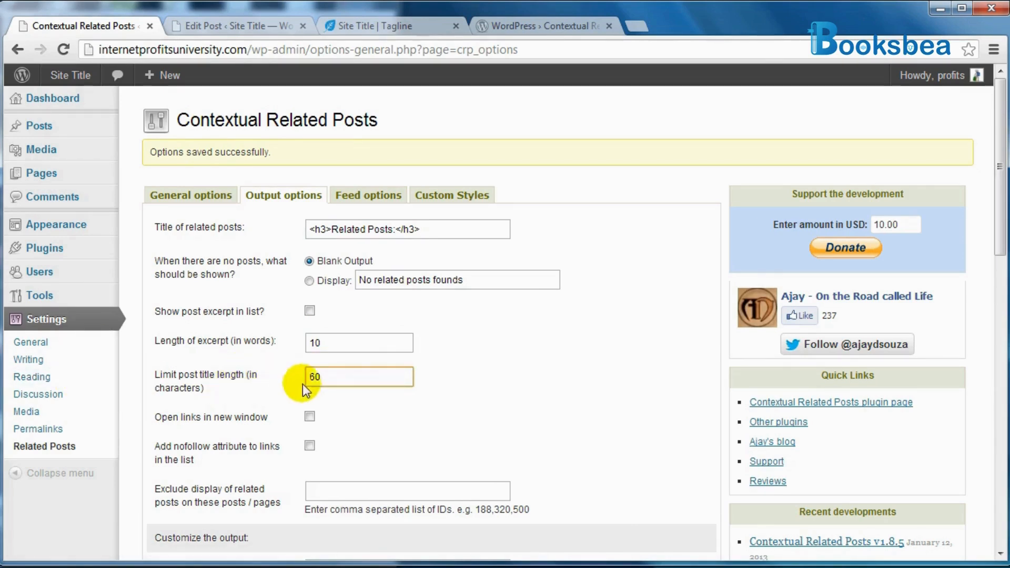
left_click(339, 378)
double_click(337, 377)
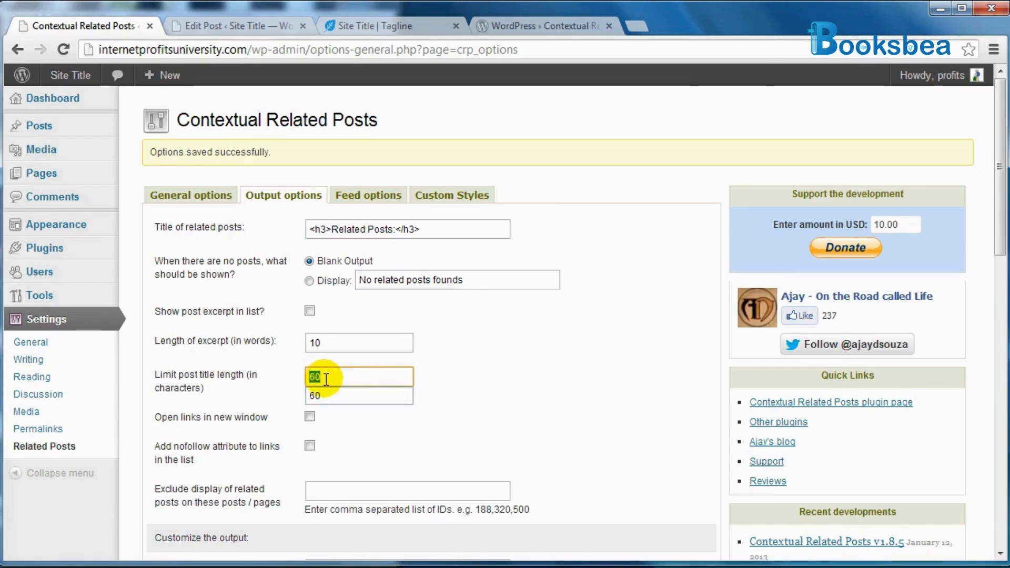
type("100")
left_click(582, 359)
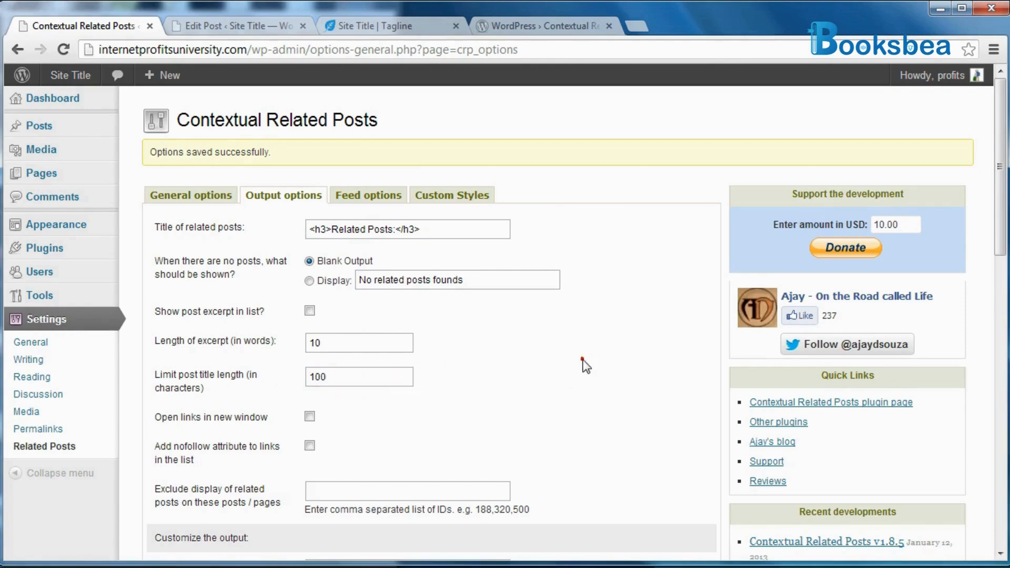
Review the option for excluding related posts on specific posts or pages, and check Post 3's ID in its edit page address.
scroll(542, 363, "down", 3)
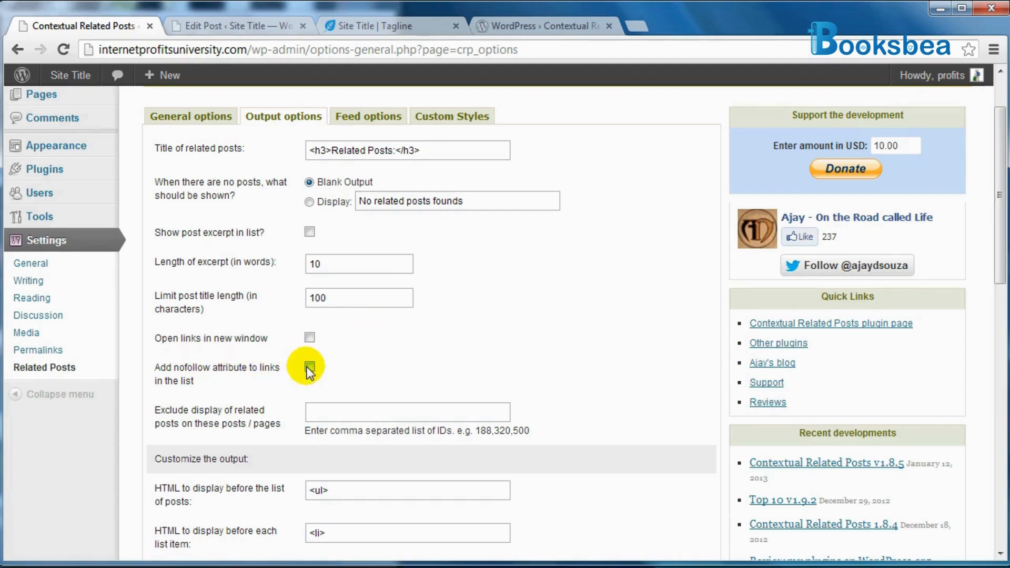
scroll(400, 368, "down", 2)
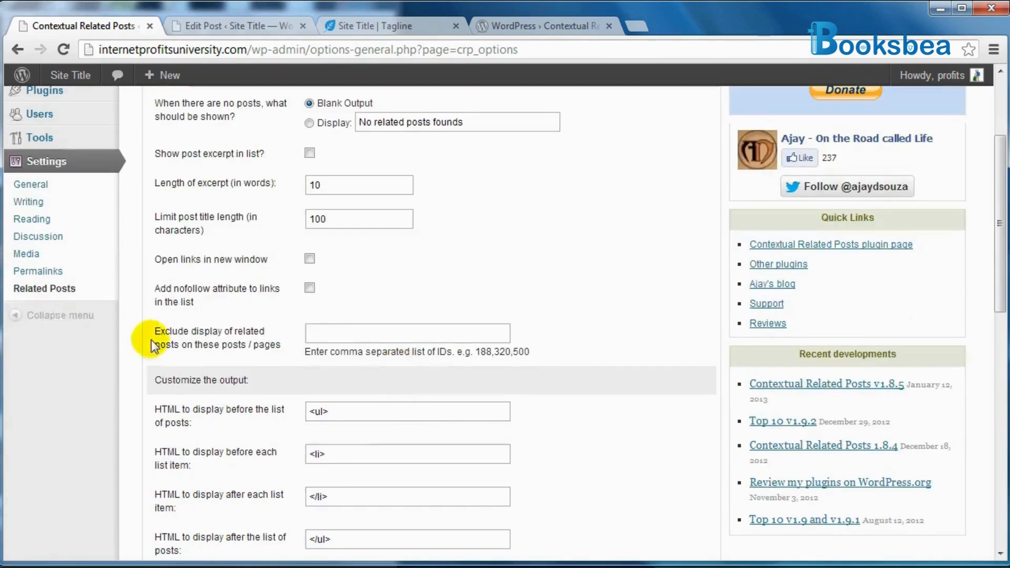
left_click(325, 333)
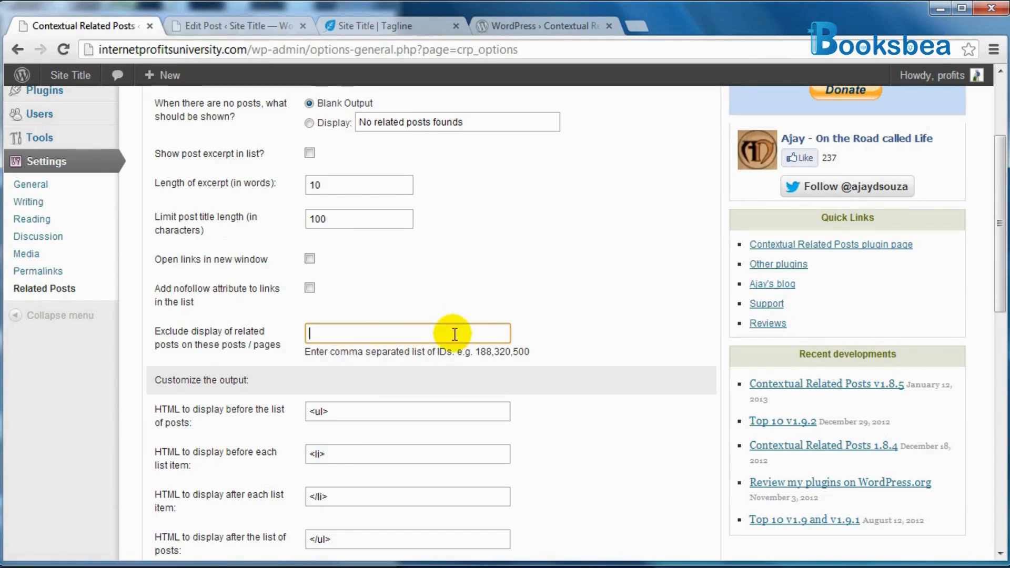
scroll(455, 335, "up", 3)
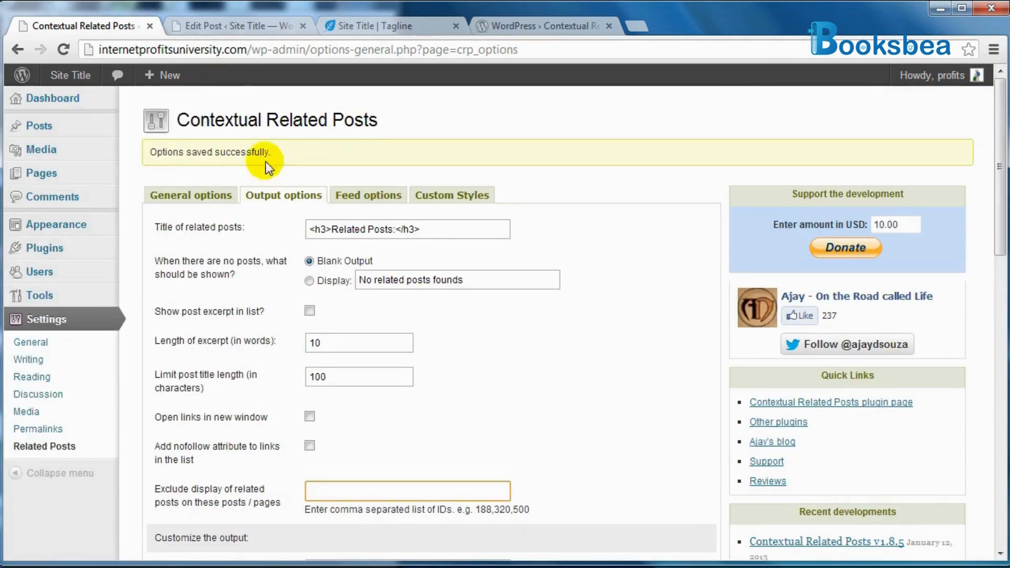
left_click(210, 27)
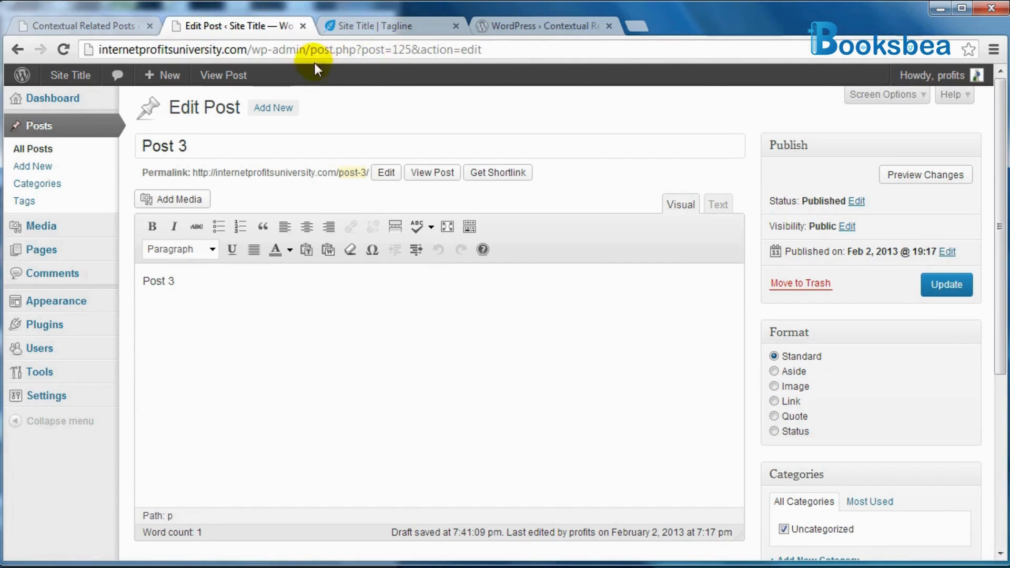
left_click_drag(393, 49, 417, 49)
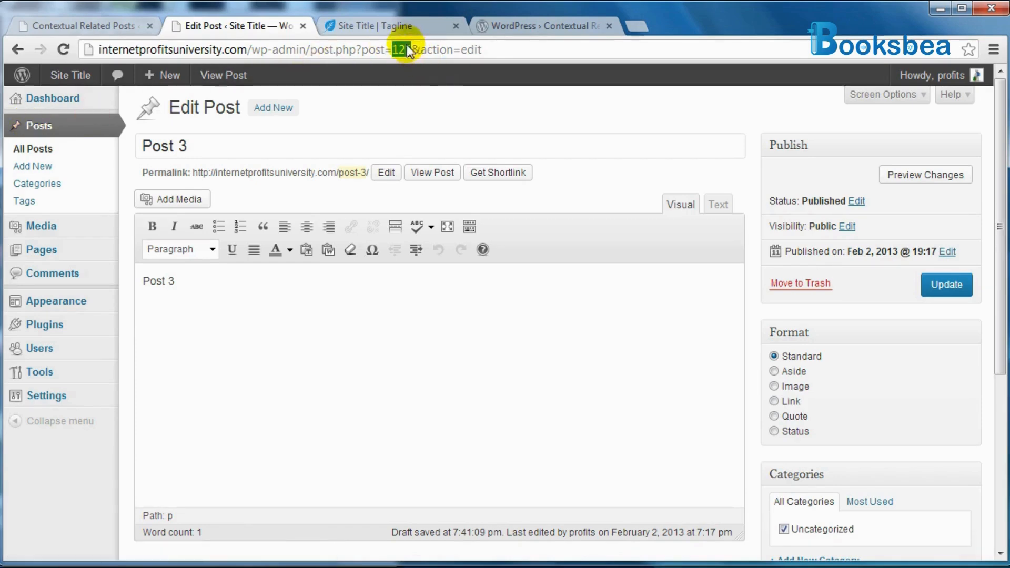
left_click(96, 26)
Examine the HTML output customization fields and the post thumbnail location and size options.
scroll(388, 388, "down", 3)
scroll(466, 333, "down", 3)
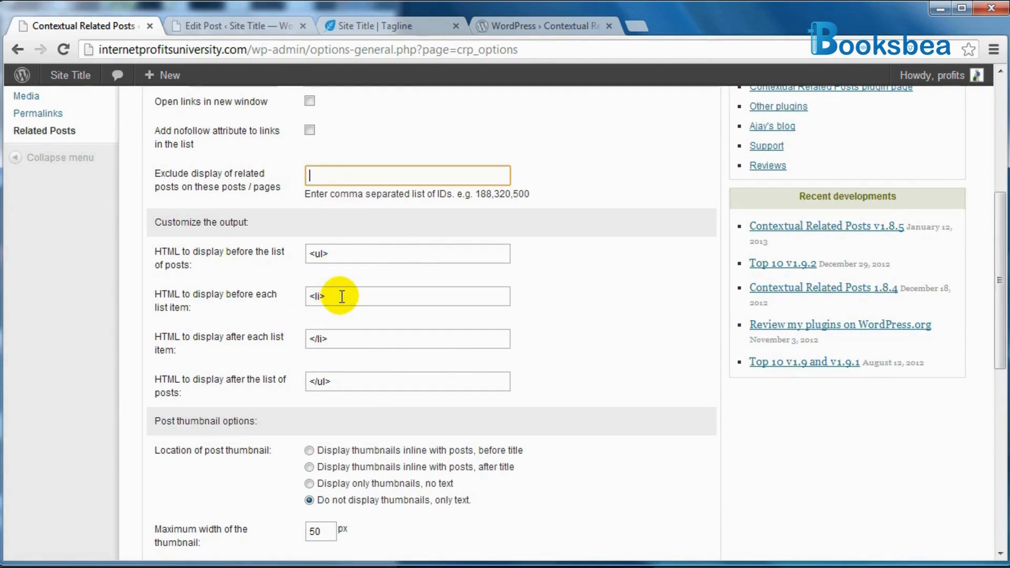
scroll(531, 355, "down", 5)
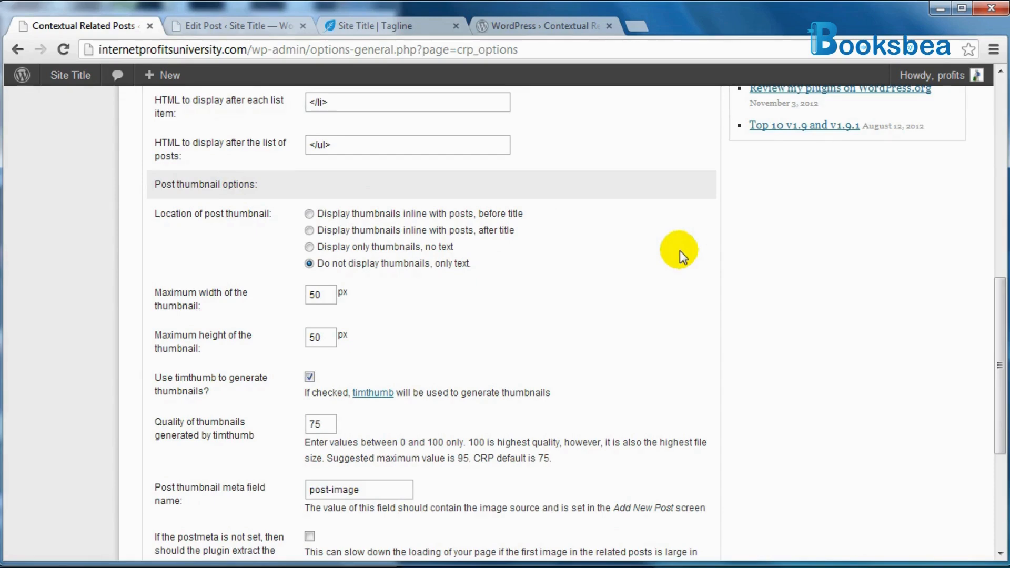
scroll(512, 269, "up", 8)
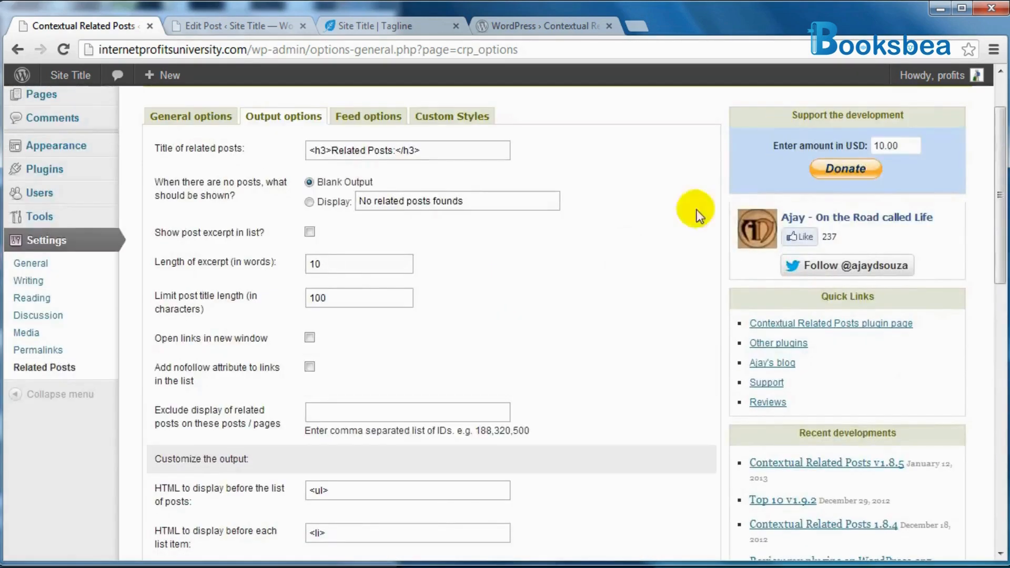
scroll(636, 273, "down", 4)
scroll(636, 273, "down", 4)
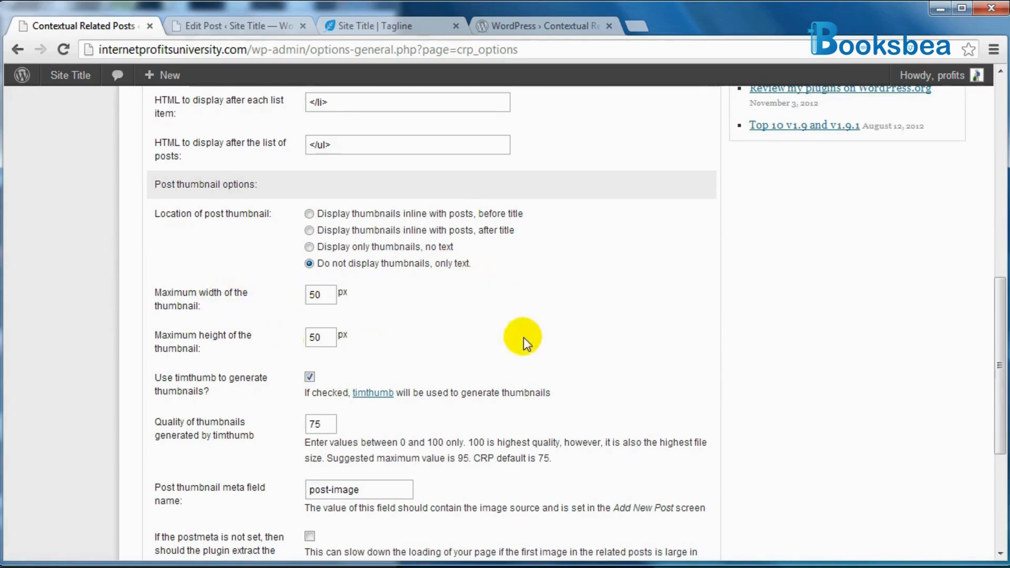
scroll(361, 338, "down", 3)
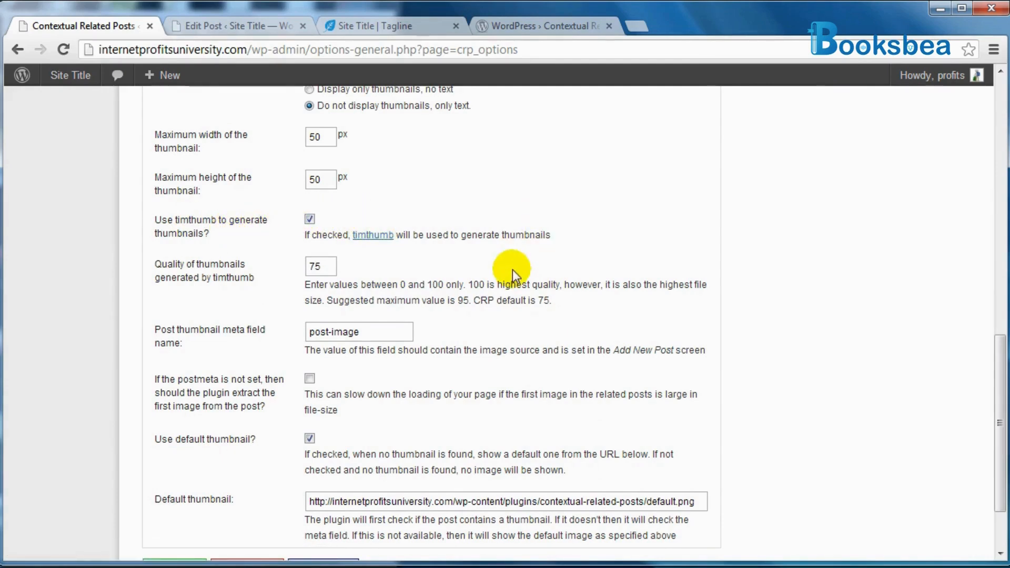
Review the timthumb thumbnail quality and thumbnail meta field name, and save the output options.
left_click(322, 262)
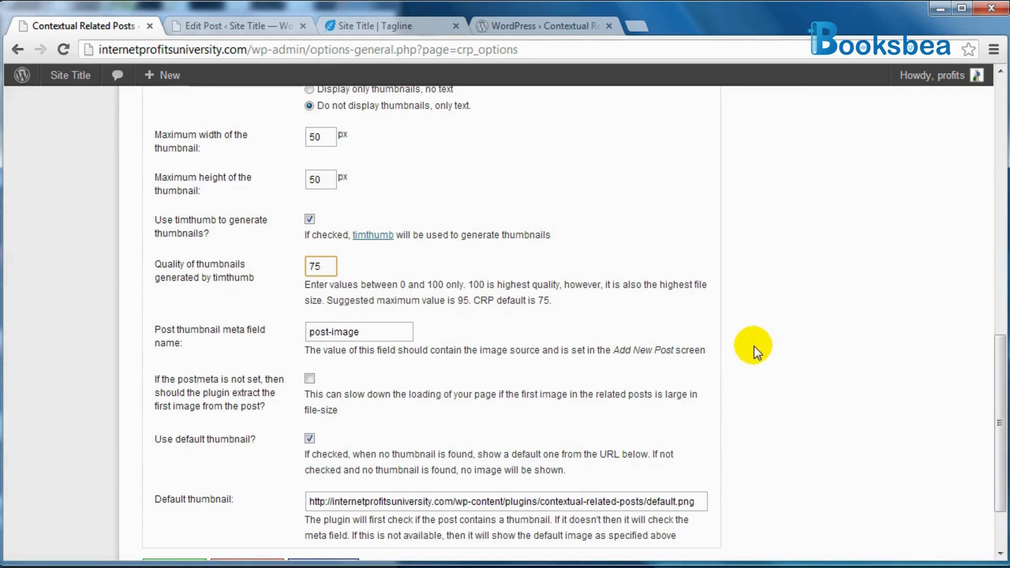
double_click(318, 266)
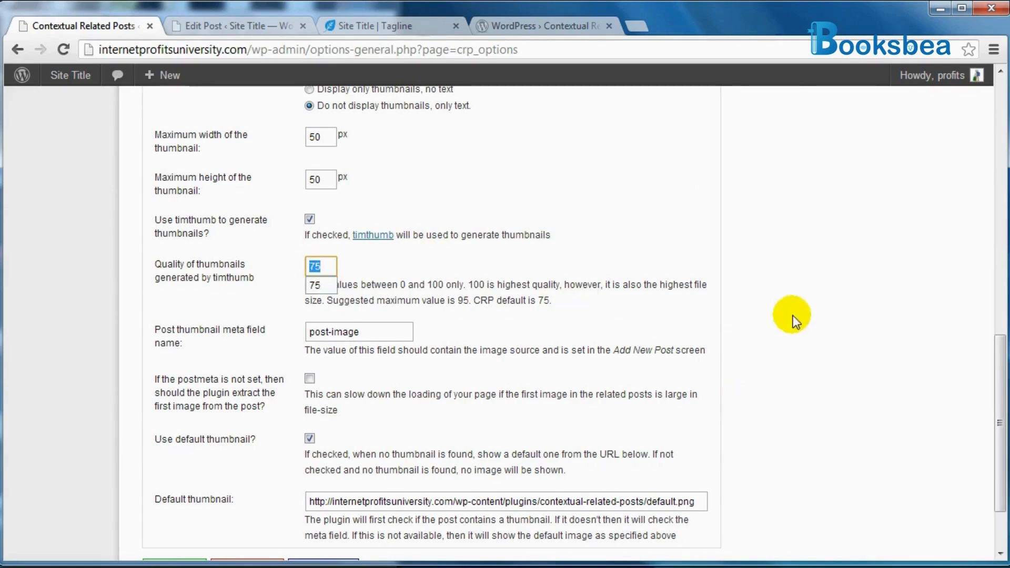
left_click(780, 308)
scroll(780, 308, "down", 2)
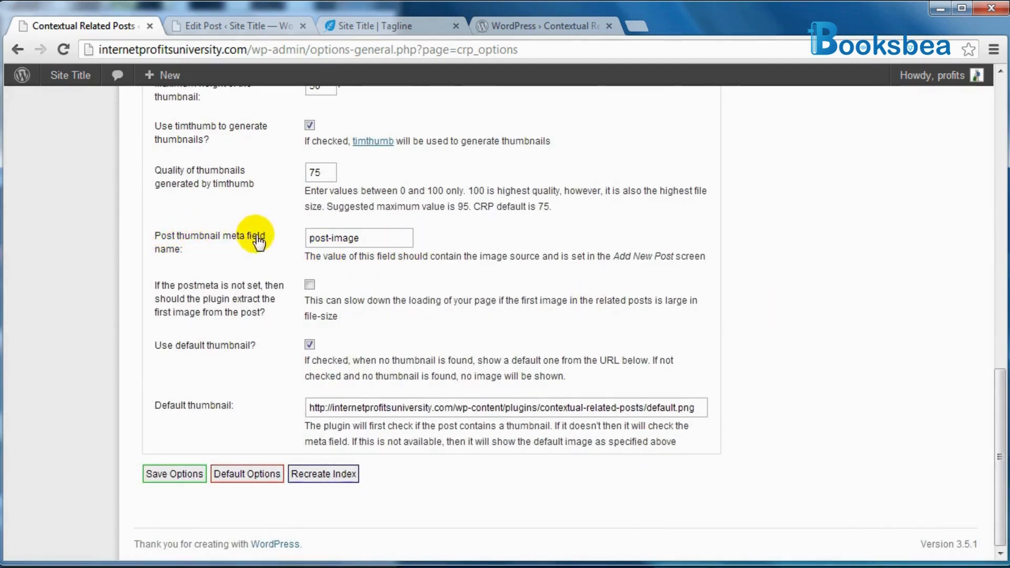
left_click(395, 237)
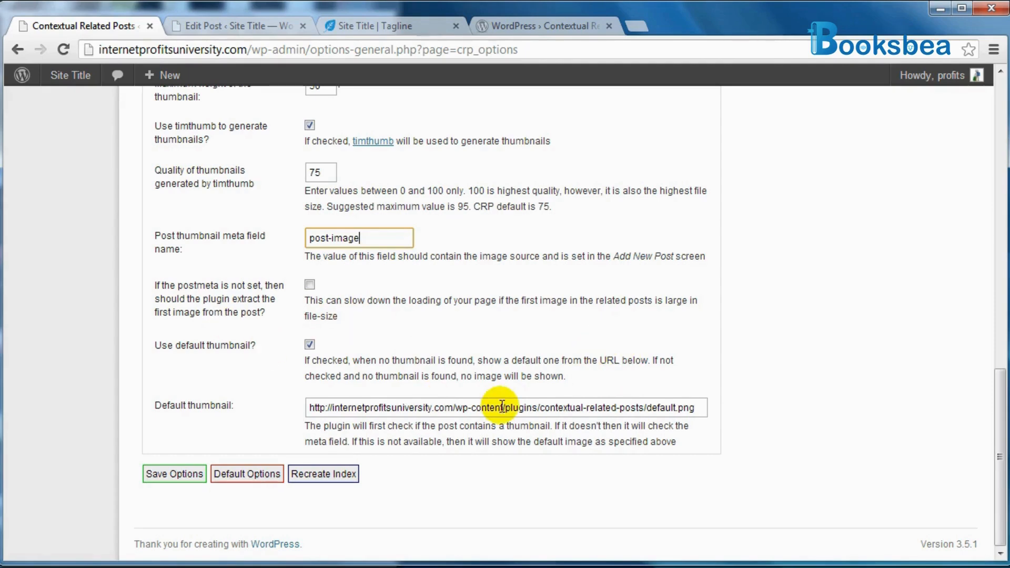
left_click(184, 469)
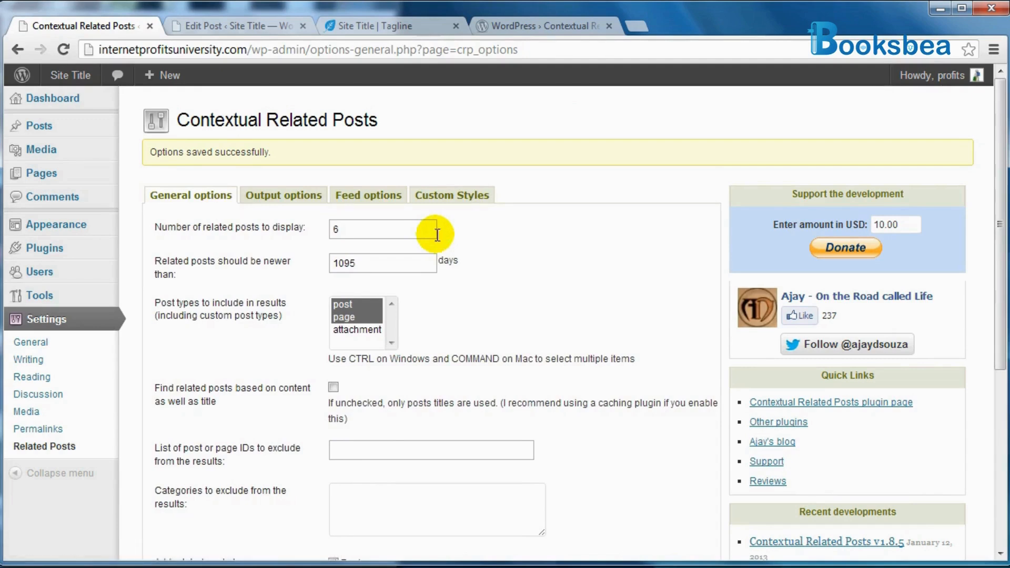
Review the related posts feed options and the custom CSS area of the plugin settings.
left_click(343, 203)
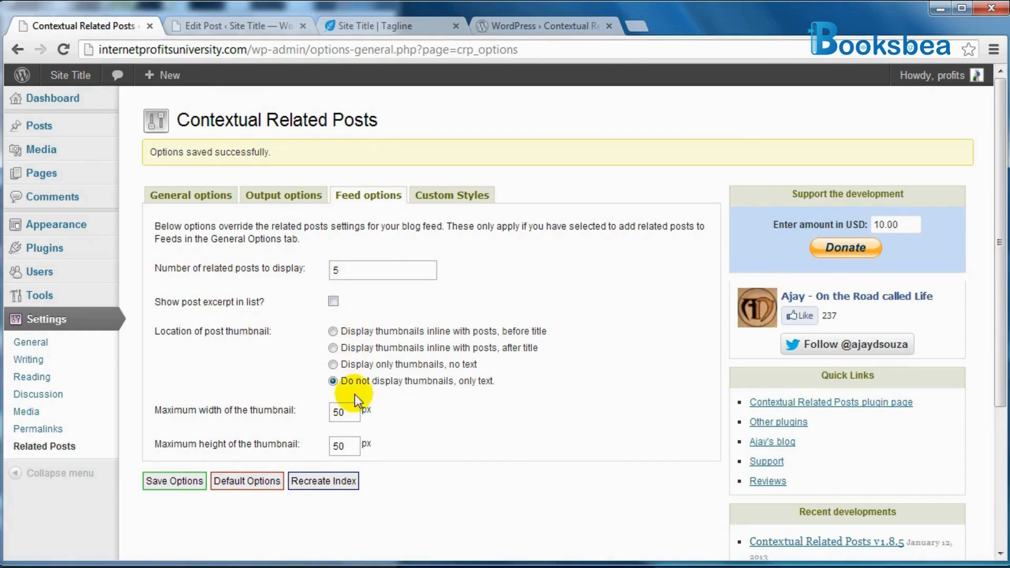
left_click(437, 200)
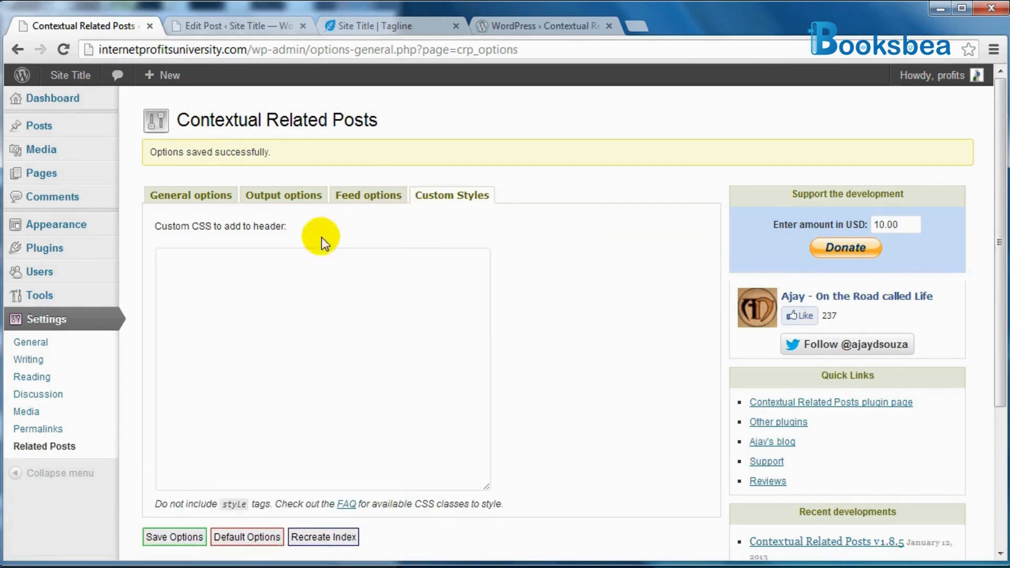
left_click(383, 295)
scroll(604, 313, "down", 3)
scroll(600, 316, "up", 3)
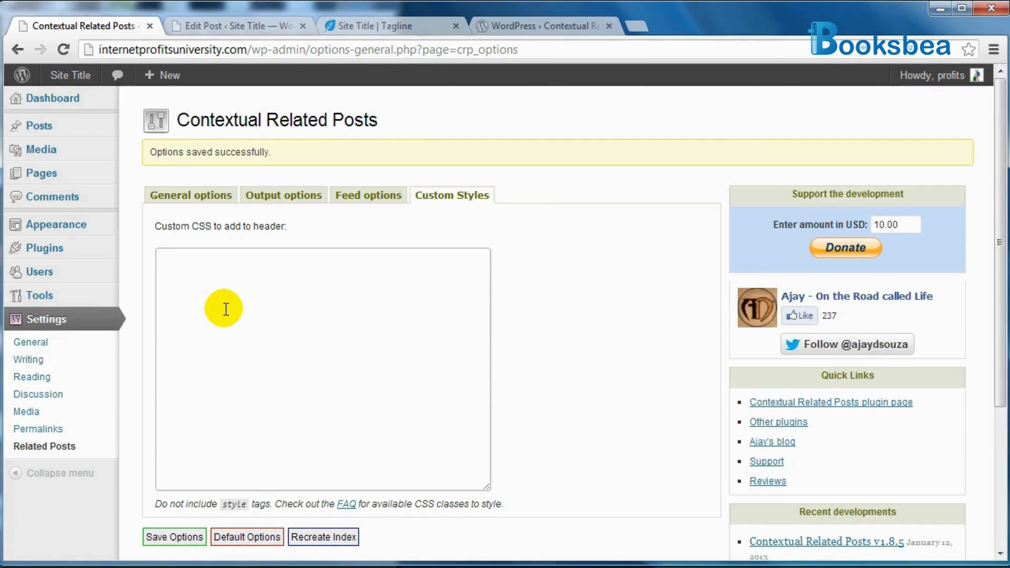
Switch to the site's front page in its separate tab and reload it to check the new settings.
left_click(216, 24)
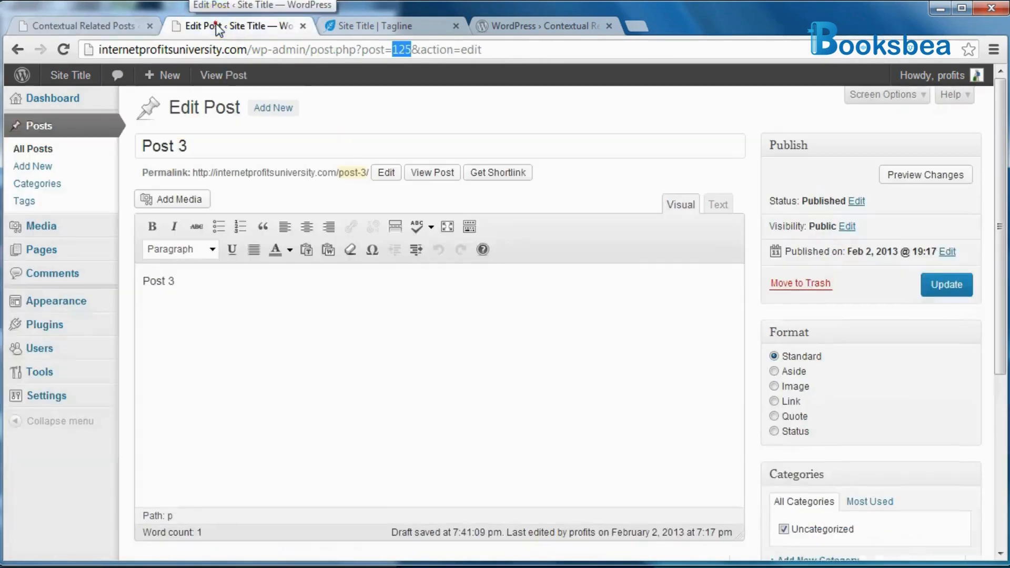
left_click(356, 29)
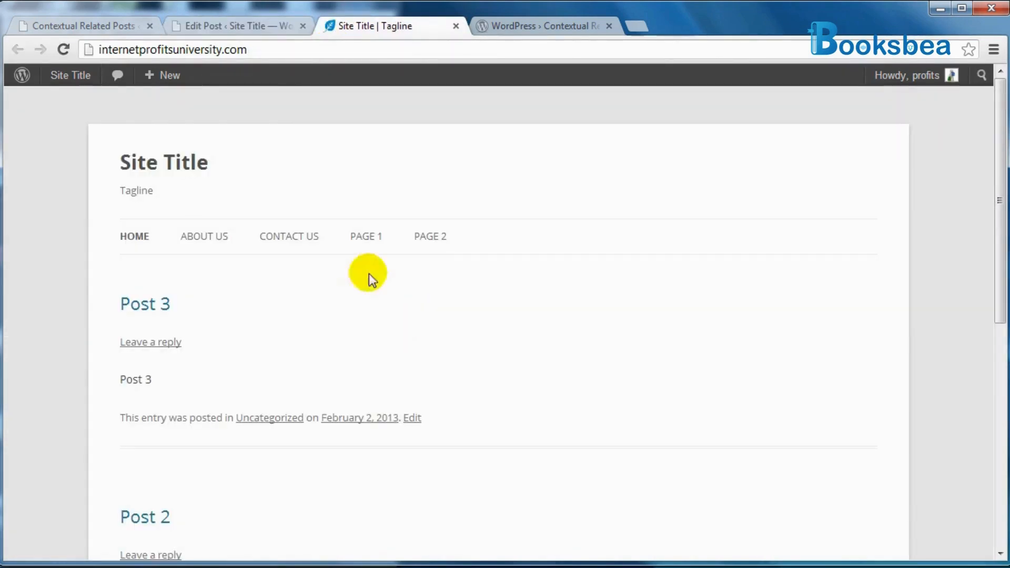
left_click(67, 50)
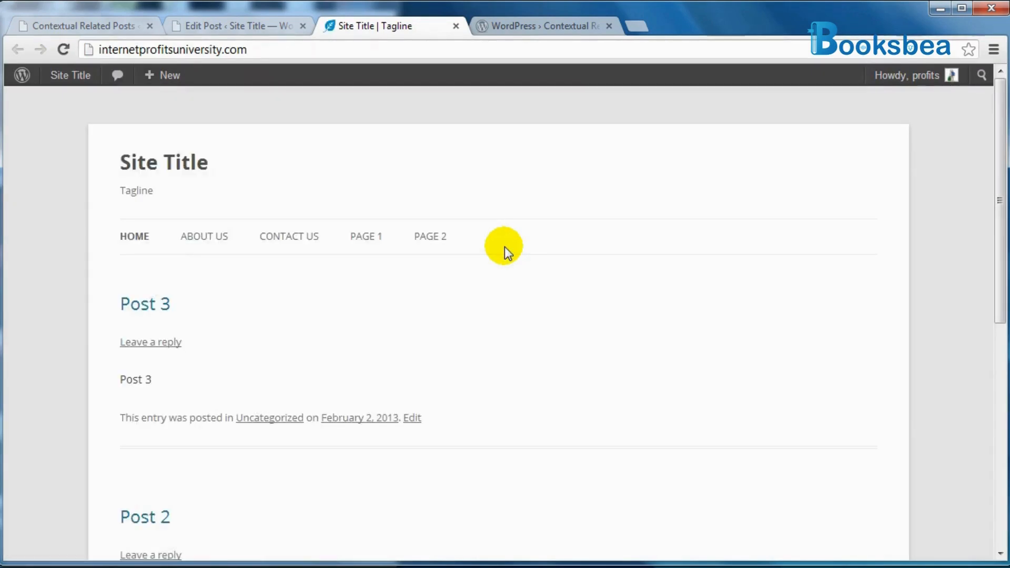
Look through the Post 3, Post 2 and Post 1 entries on the front page for related posts lists.
scroll(504, 248, "down", 2)
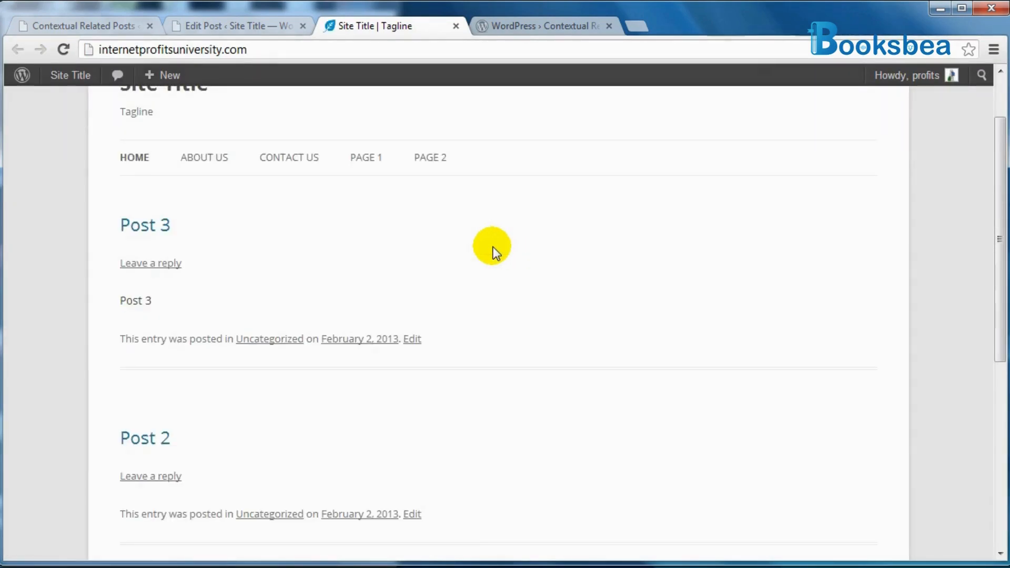
scroll(493, 248, "up", 2)
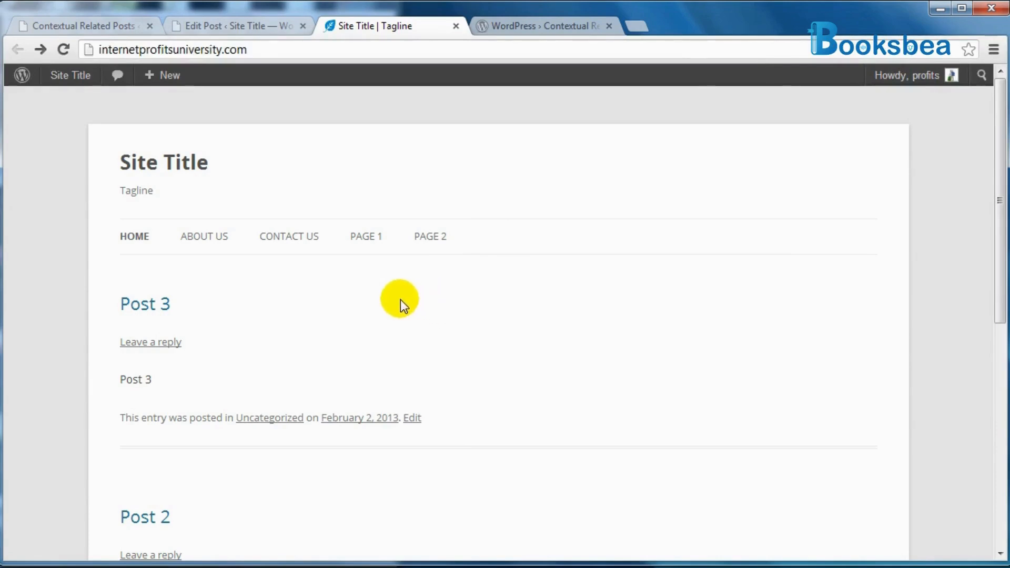
scroll(230, 311, "down", 3)
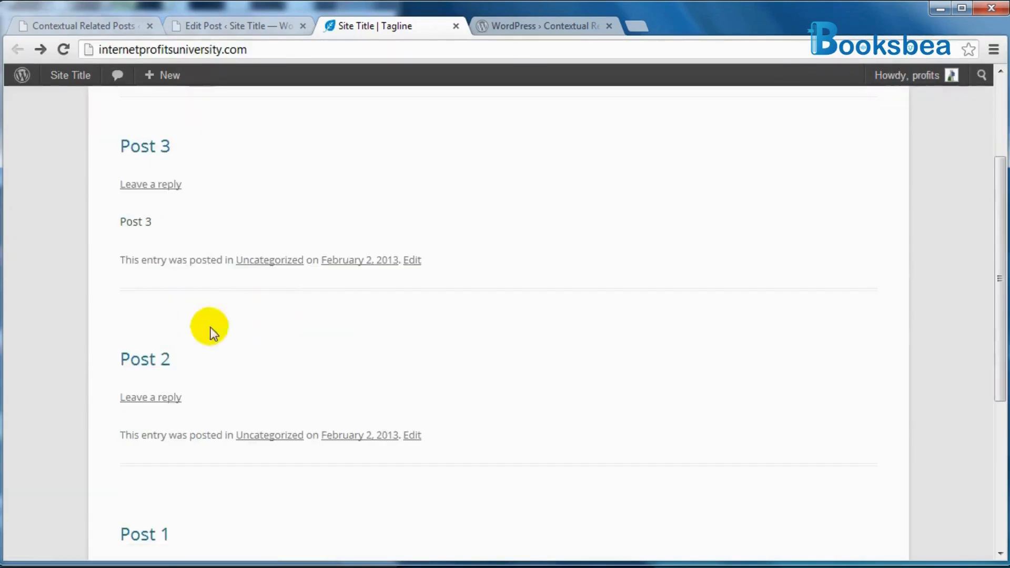
scroll(158, 363, "down", 3)
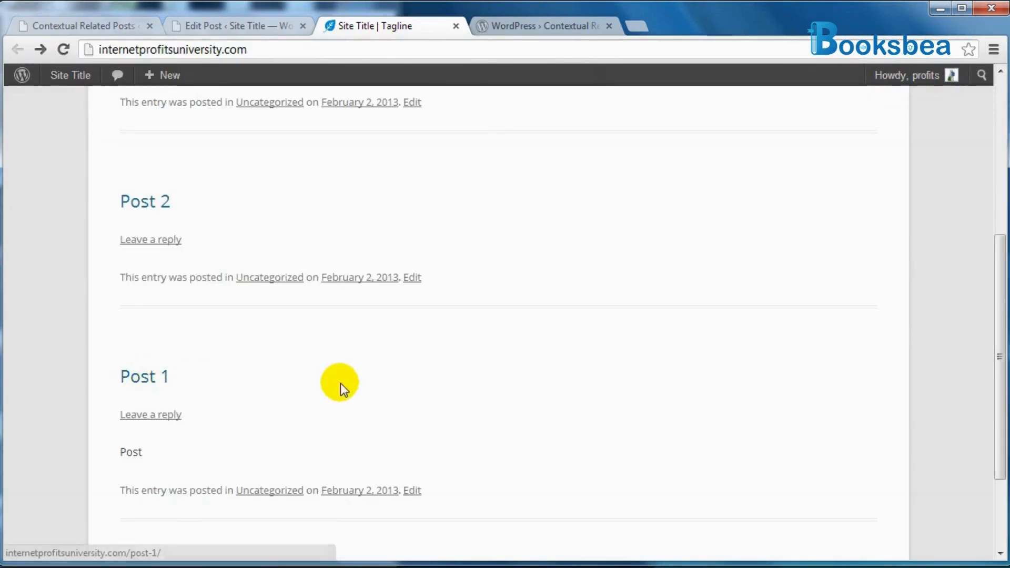
scroll(339, 386, "down", 3)
scroll(343, 383, "up", 5)
scroll(338, 384, "up", 2)
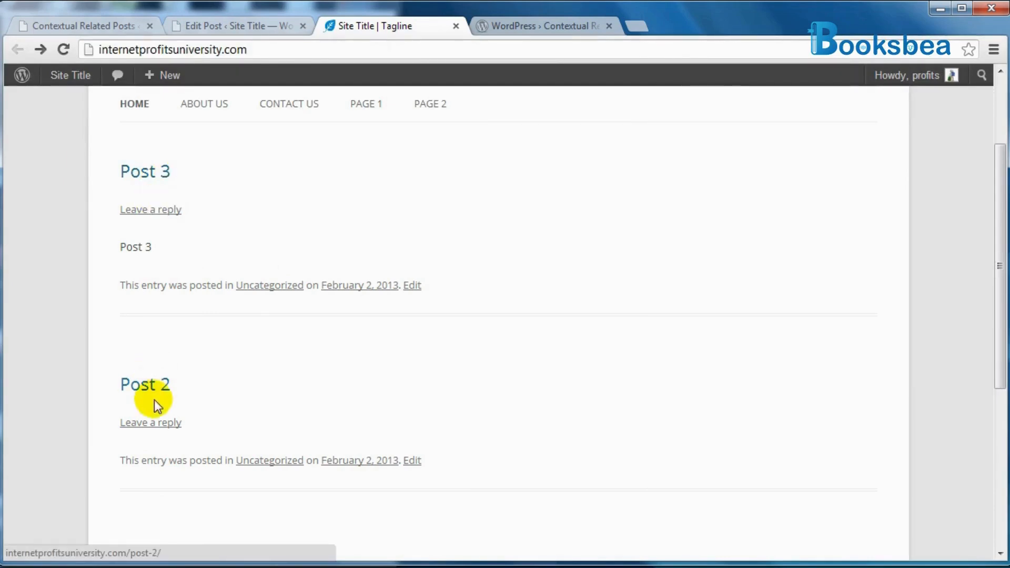
scroll(158, 389, "down", 3)
scroll(175, 269, "up", 5)
Open Post 3 and Post 2 individually from the front page to check the related posts under each.
left_click(162, 250)
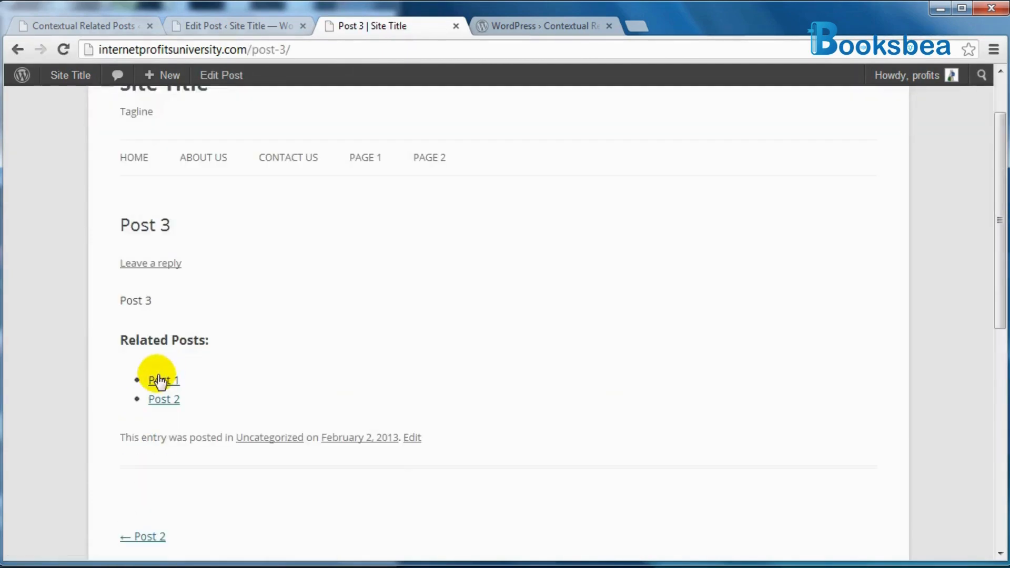
left_click(17, 51)
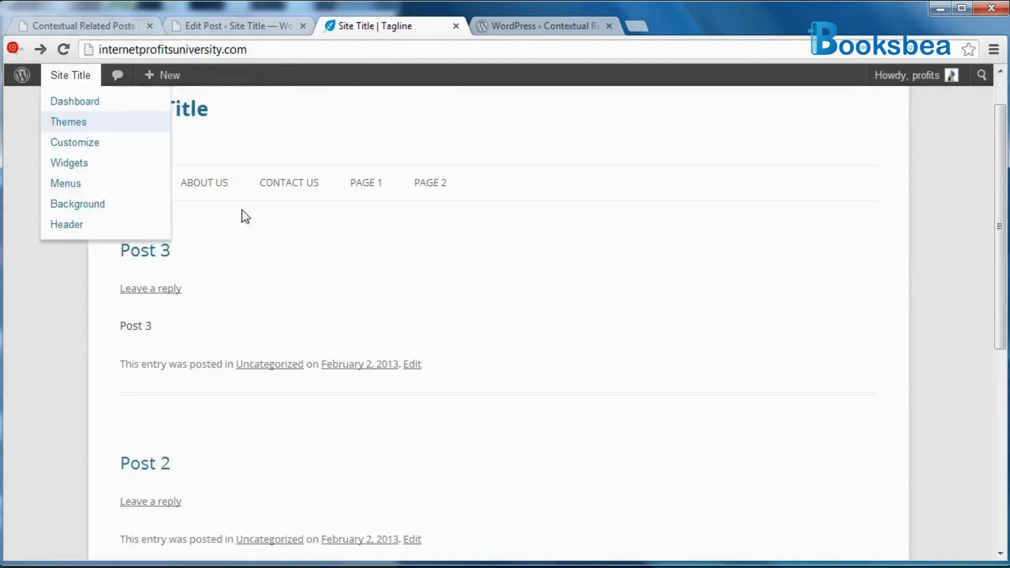
scroll(266, 340, "down", 5)
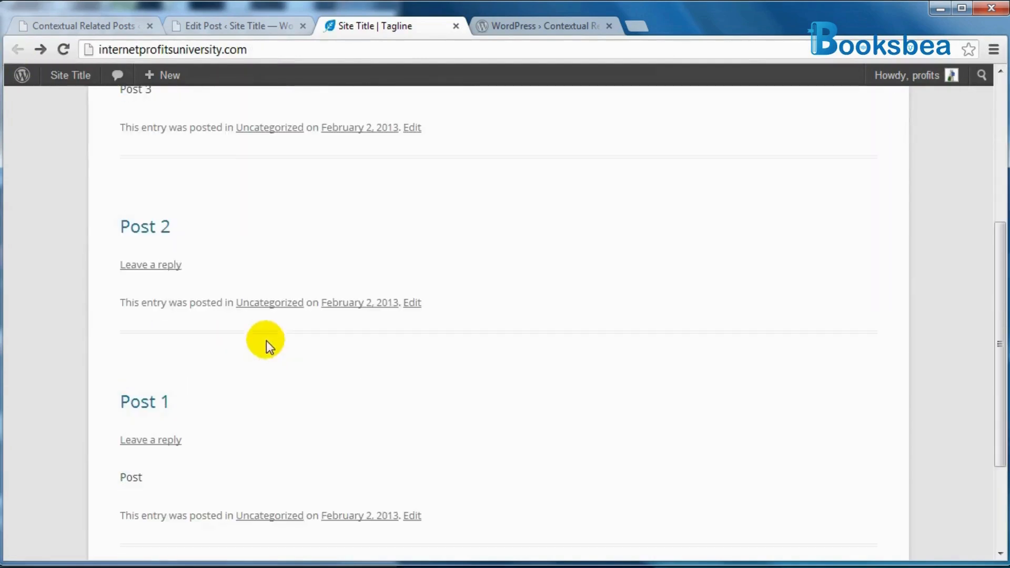
left_click(148, 230)
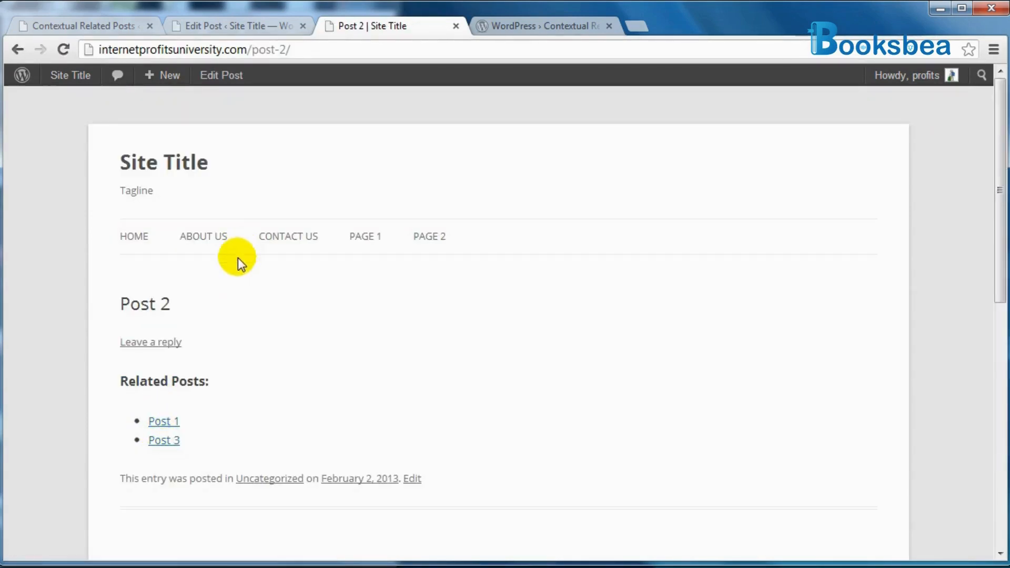
Check the related posts on Page 1 and Page 2, and follow Page 1's related link to Page 2.
left_click(361, 231)
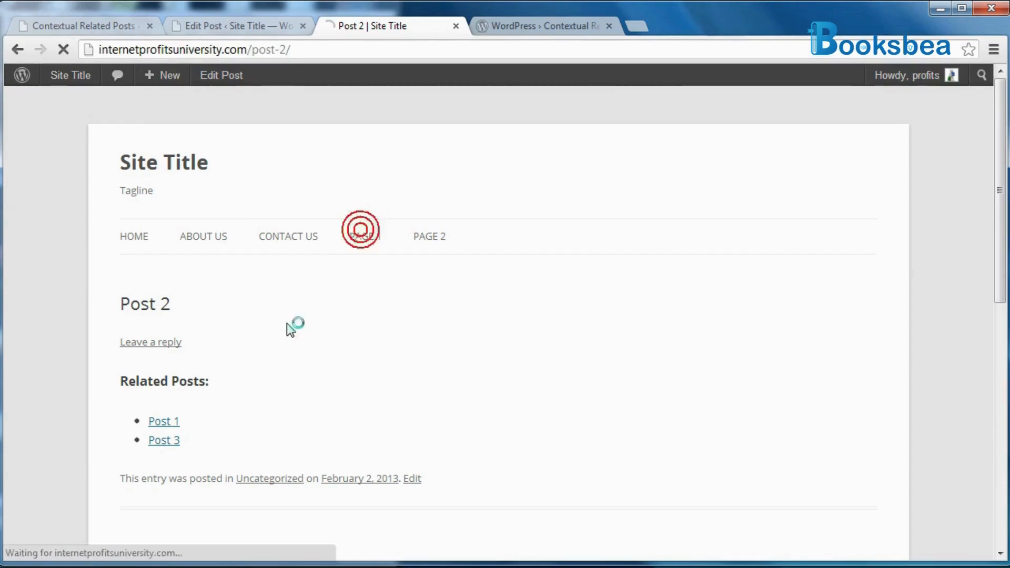
left_click(428, 236)
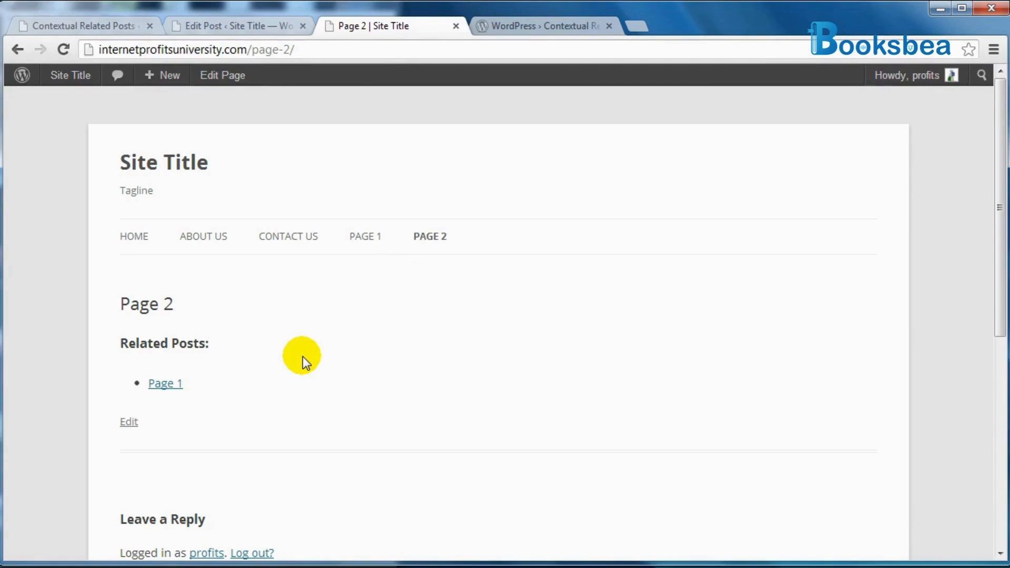
left_click(372, 245)
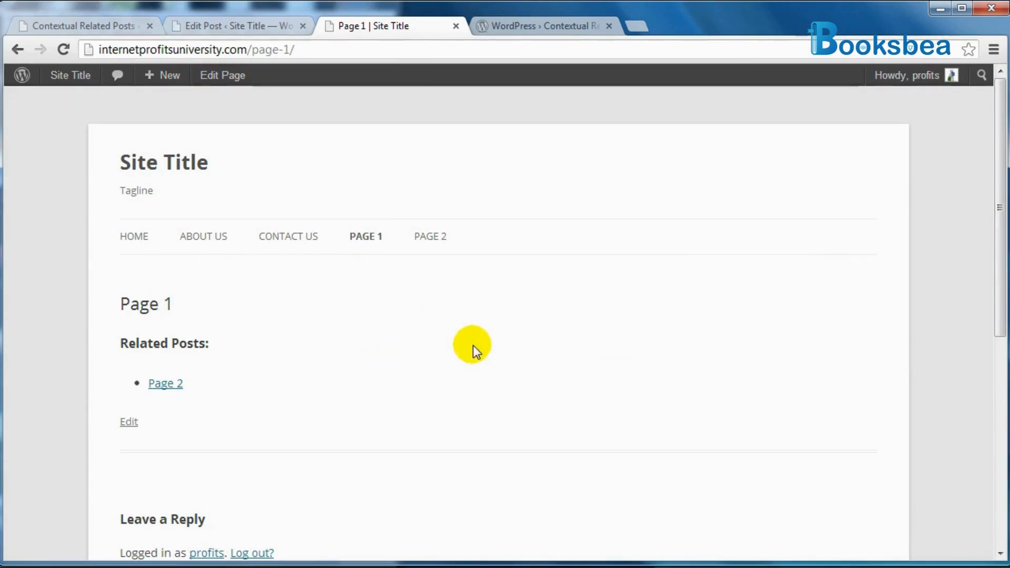
left_click(180, 384)
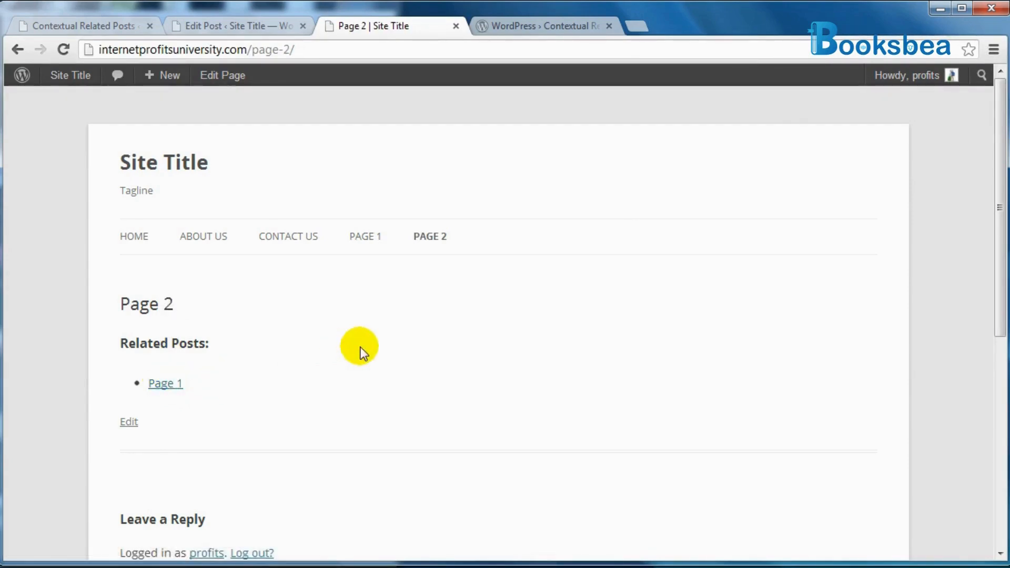